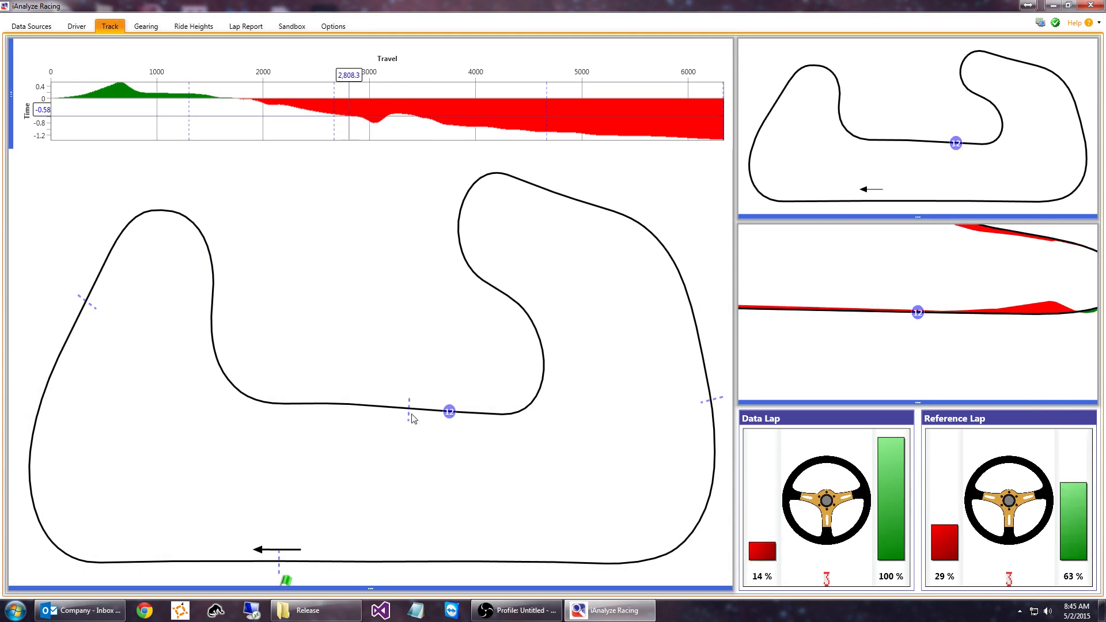
# - Check the loaded map, data and reference lap sources, and return to the track view
pyautogui.click(36, 26)
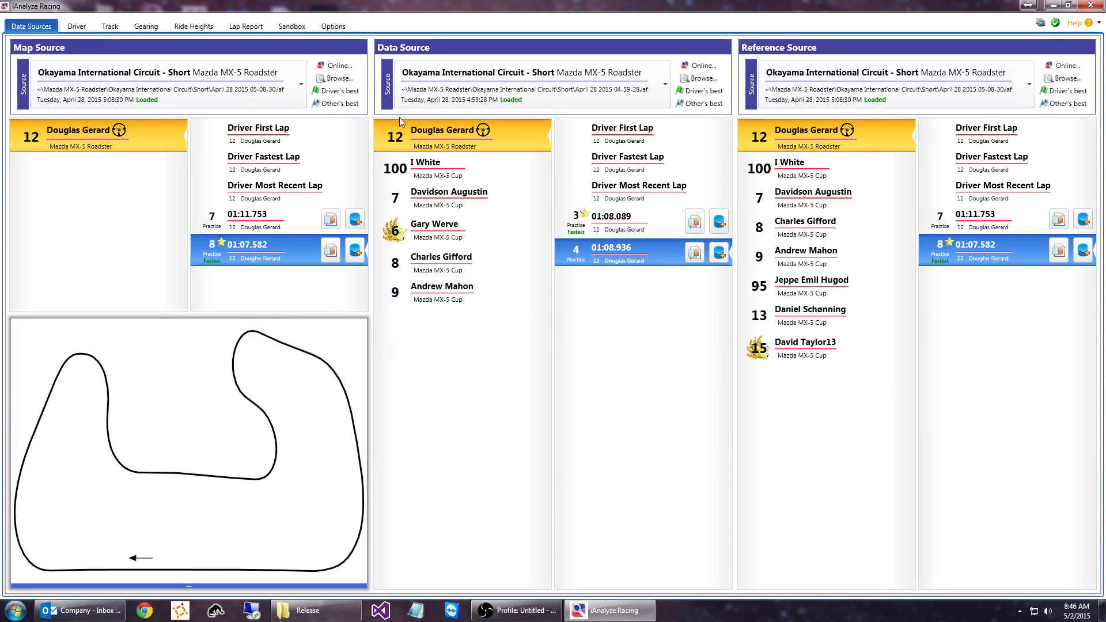
pyautogui.click(110, 26)
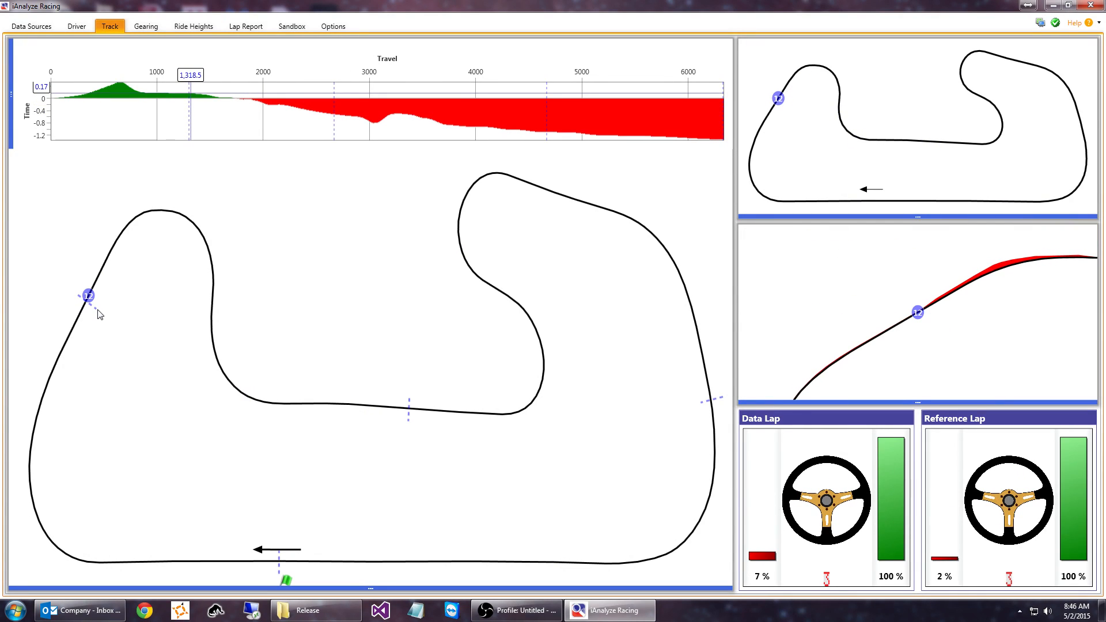
# - Zoom the main track map to Sectors 1, 2, 3 and 4 in turn, and restore the full-track view
pyautogui.rightClick(222, 308)
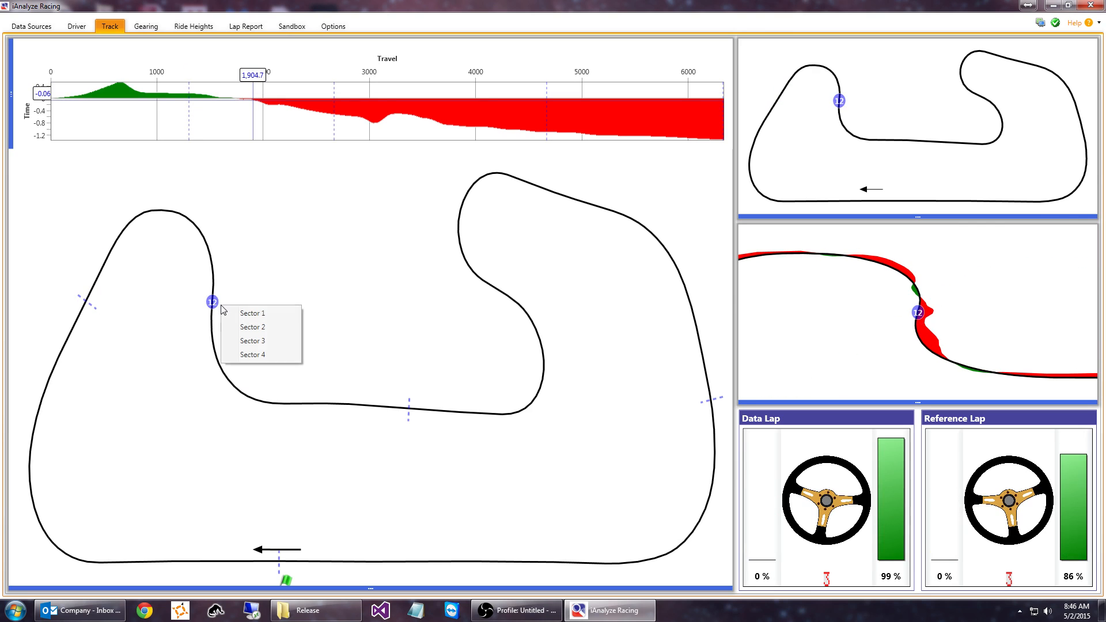
pyautogui.click(272, 317)
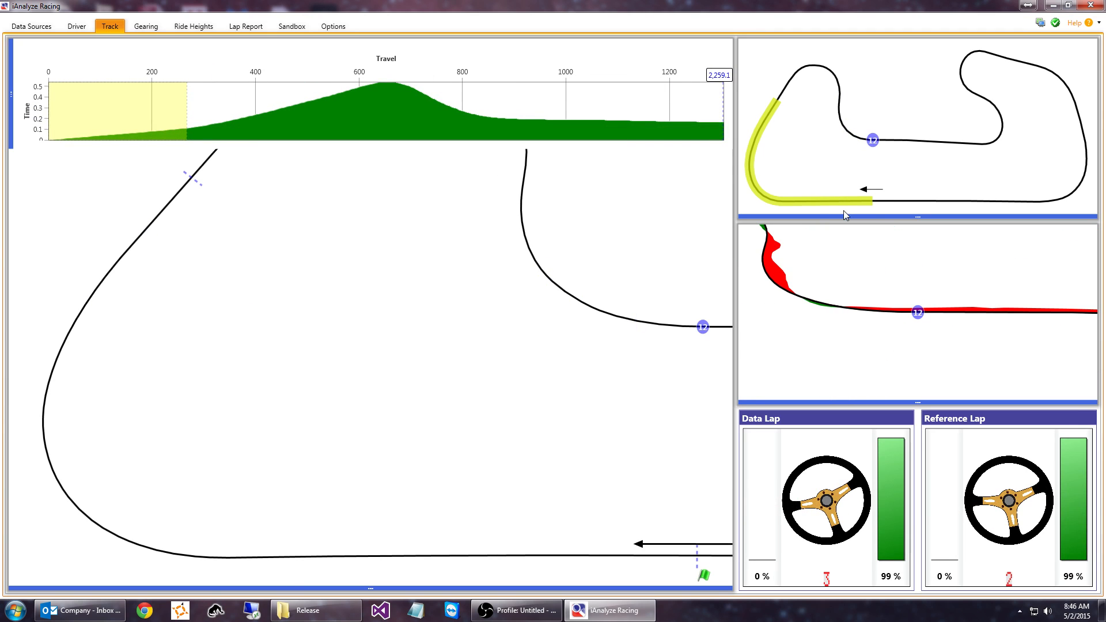
pyautogui.rightClick(366, 346)
pyautogui.click(394, 365)
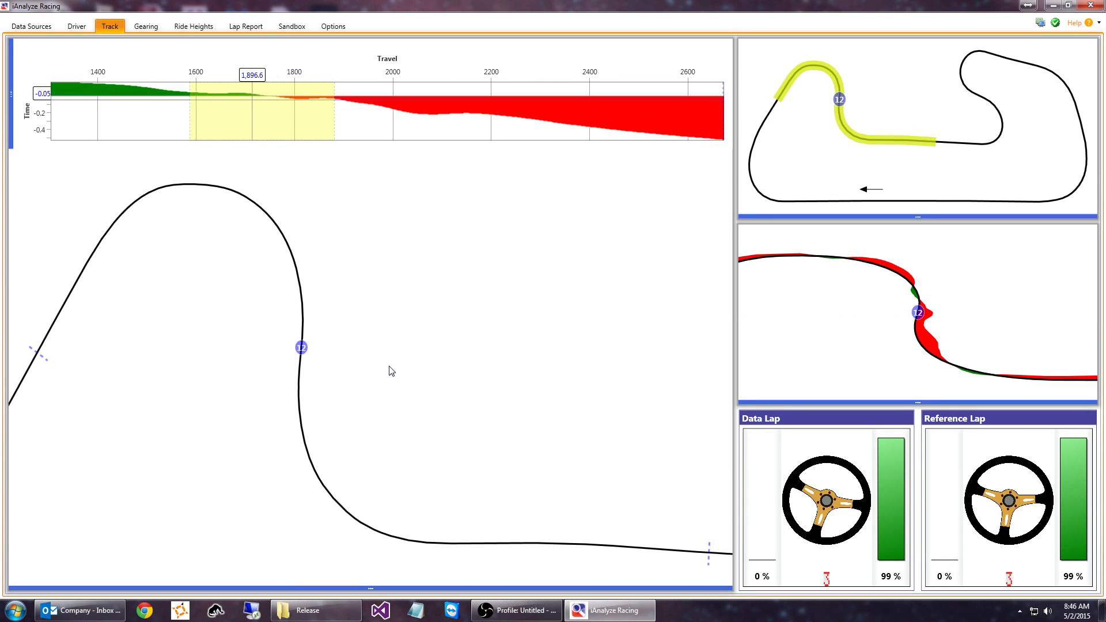
pyautogui.rightClick(492, 264)
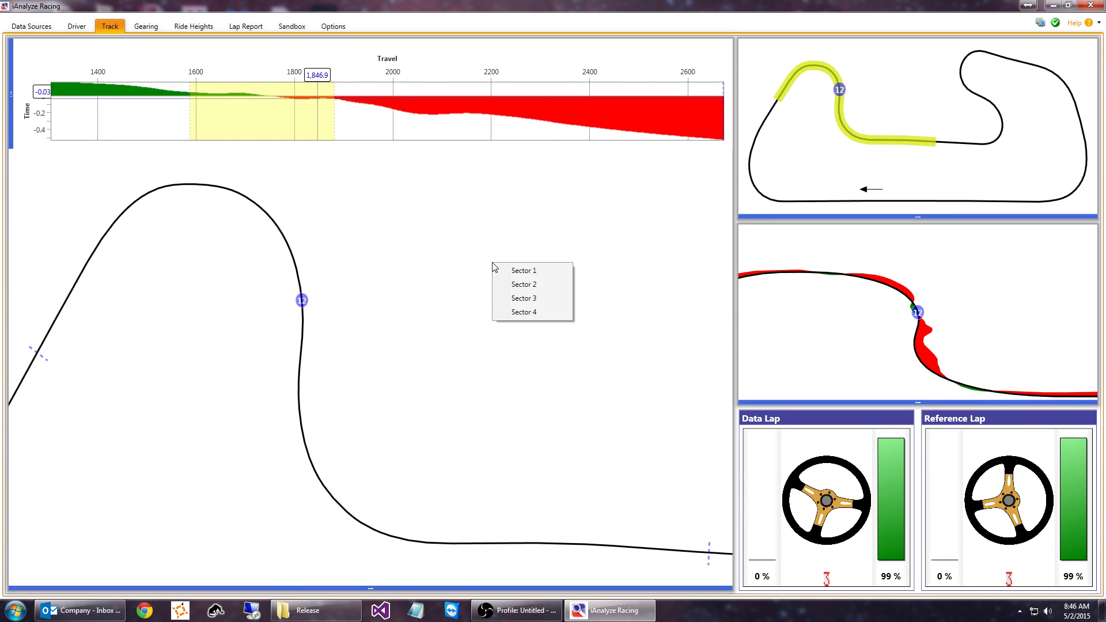
pyautogui.click(524, 298)
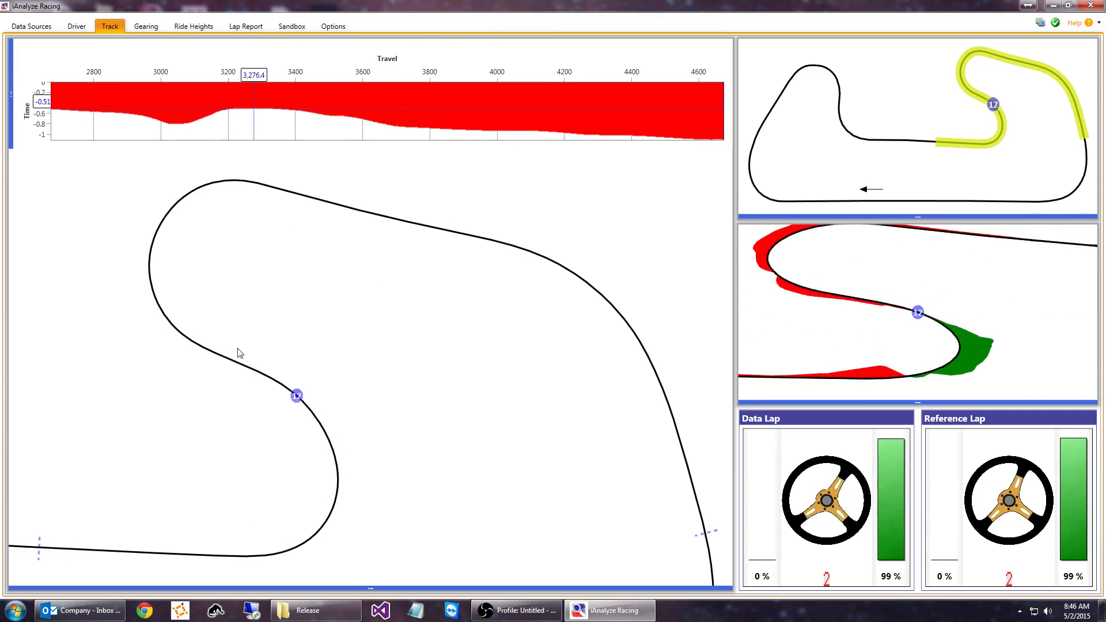
pyautogui.rightClick(427, 274)
pyautogui.click(465, 322)
pyautogui.click(467, 322)
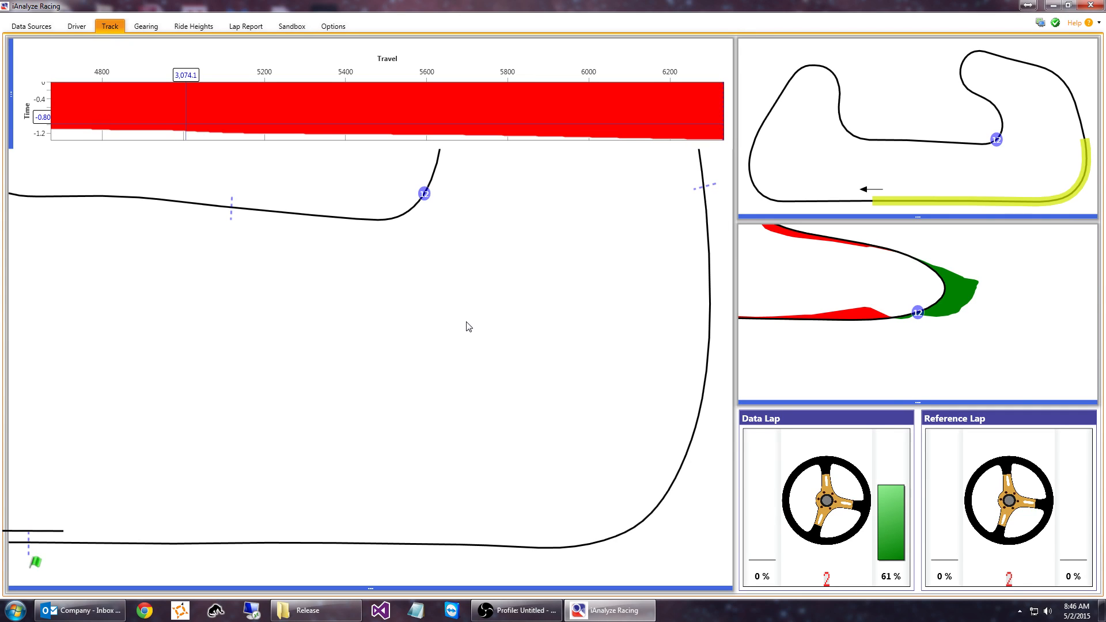
pyautogui.doubleClick(467, 322)
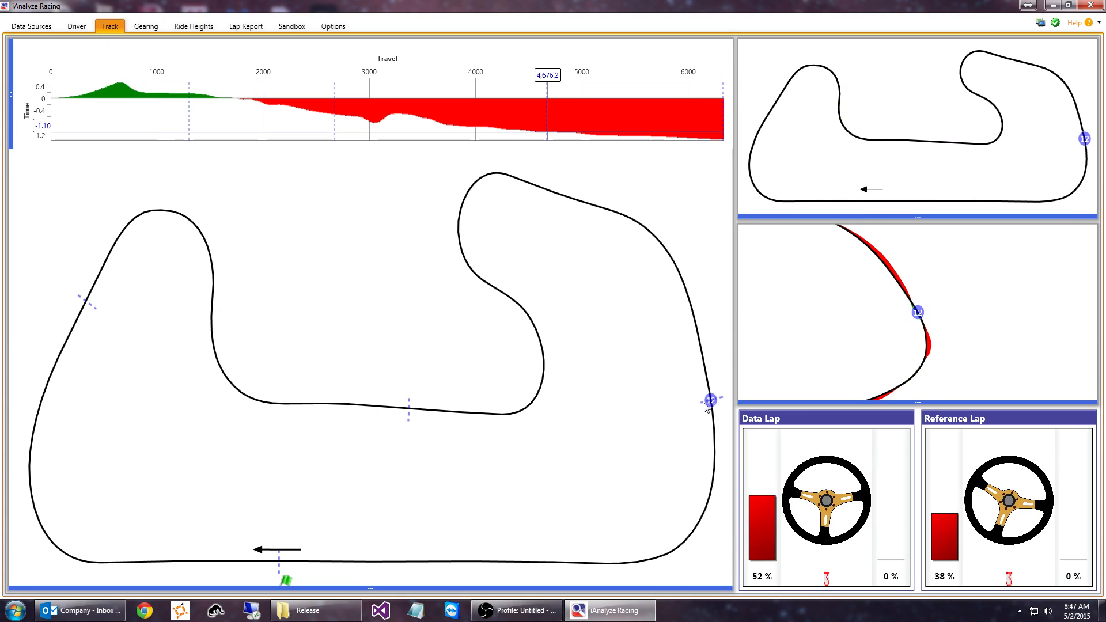
# - Show the reference car on the small overview map
pyautogui.moveTo(704, 405)
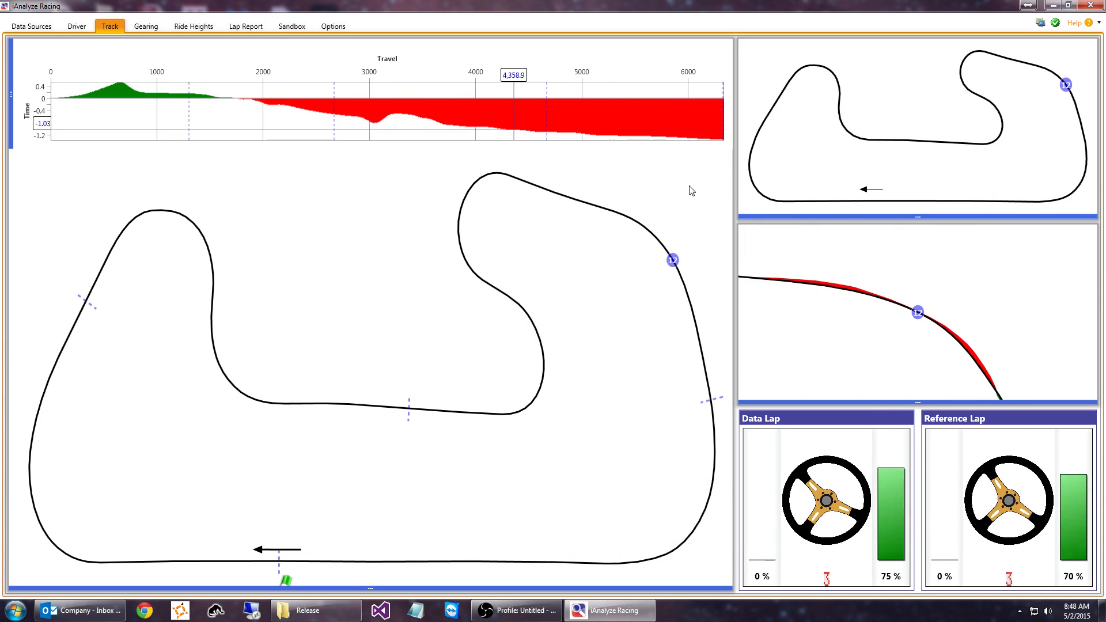
pyautogui.moveTo(902, 218)
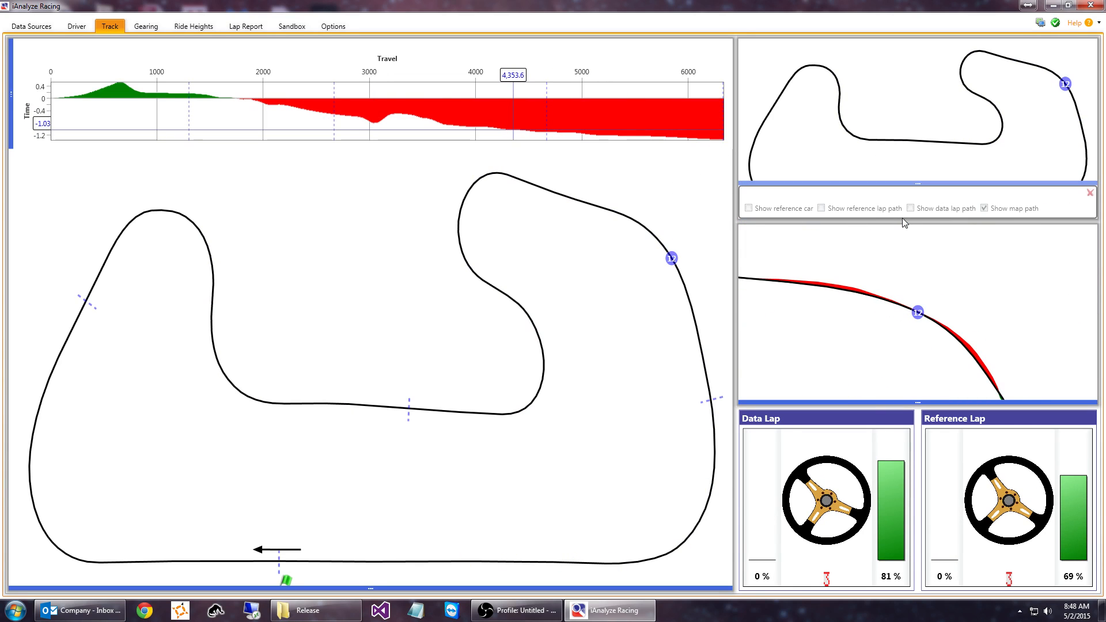
pyautogui.click(764, 211)
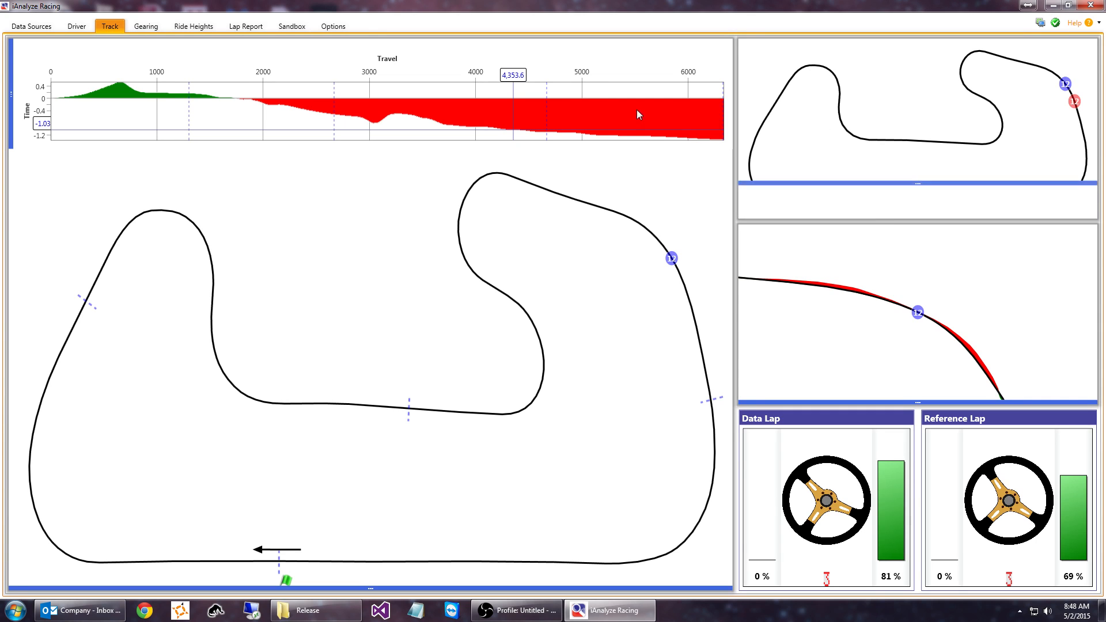
# - Scrub the time chart back to the peak of the green gain area to compare the two cars' positions
pyautogui.click(295, 126)
pyautogui.moveTo(295, 125); pyautogui.dragTo(119, 122)
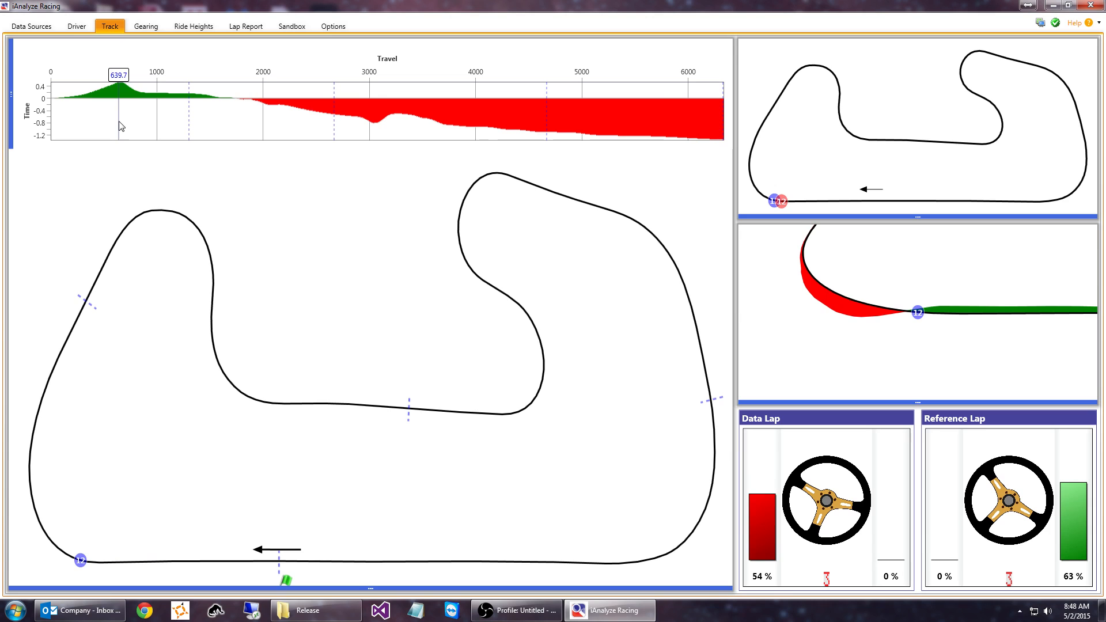
pyautogui.moveTo(119, 122); pyautogui.dragTo(123, 122)
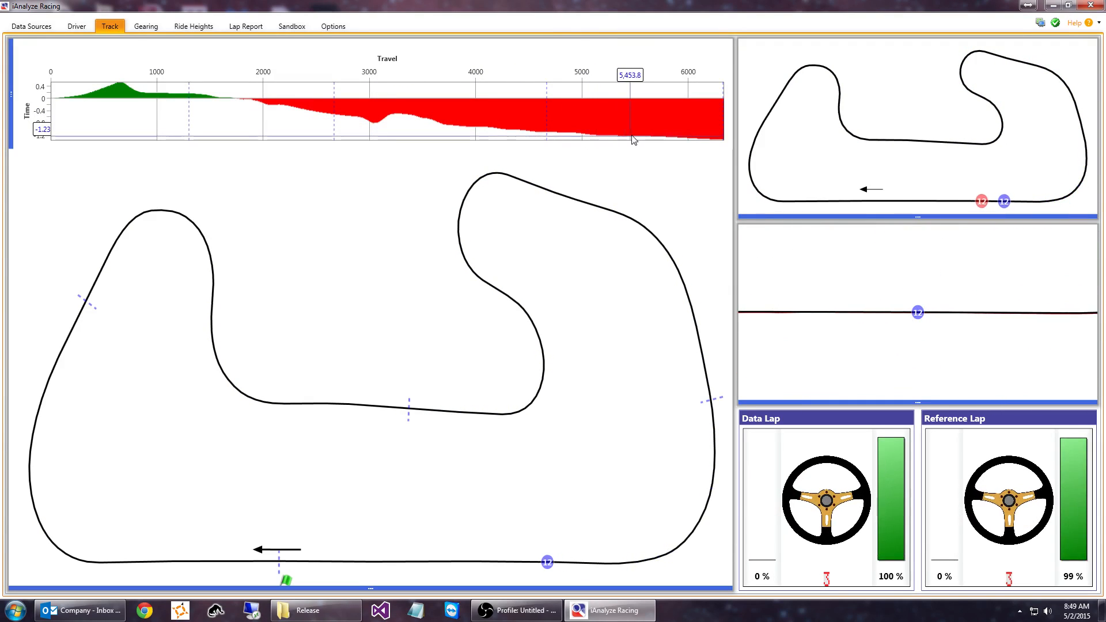
# - Show the reference lap path and data lap path on the overview map and hide the map path
pyautogui.click(828, 216)
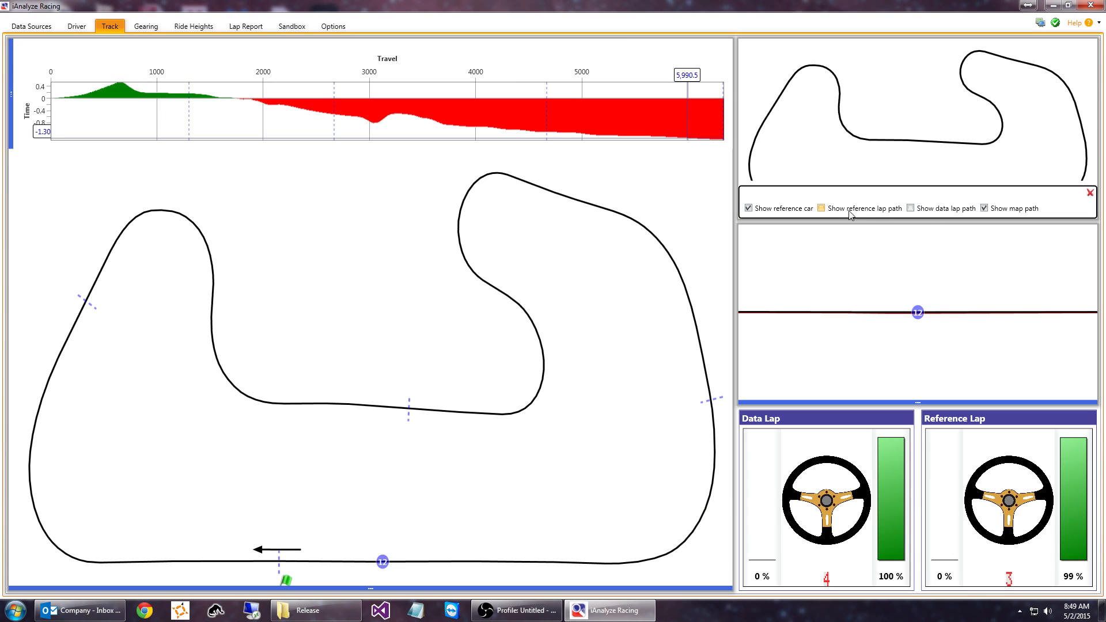
pyautogui.click(933, 214)
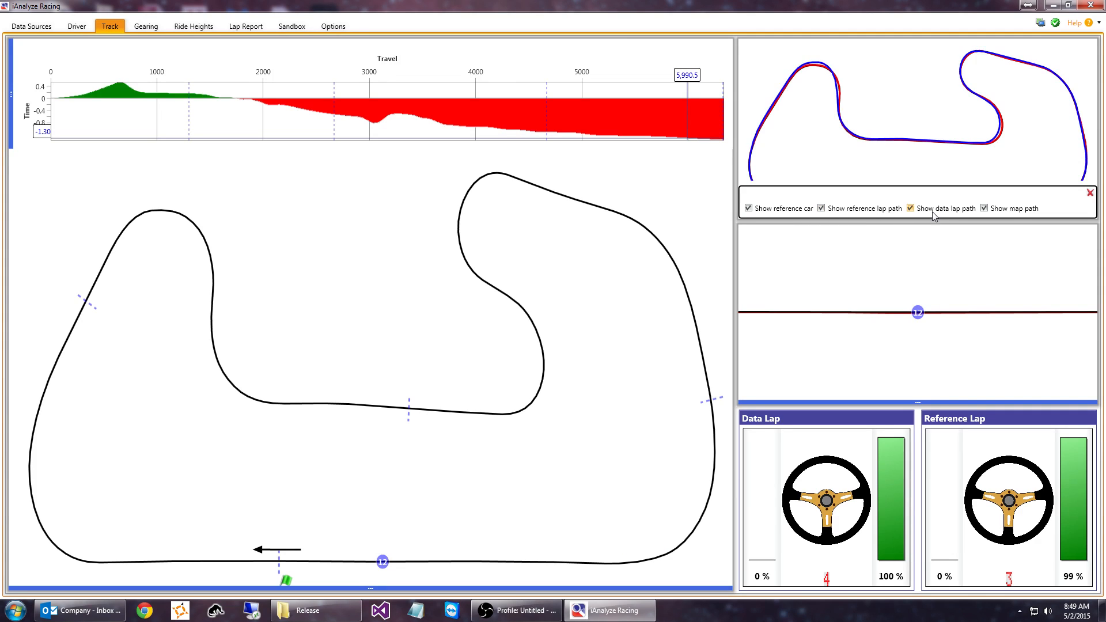
pyautogui.click(984, 210)
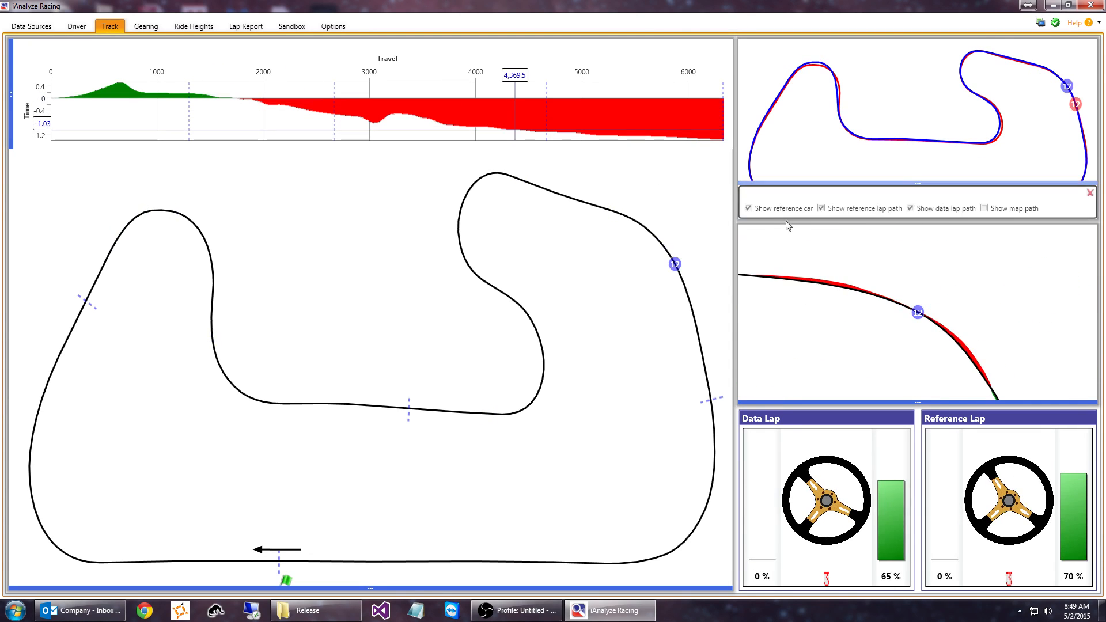
# - Hide both lap paths on the overview map and show the map path again
pyautogui.moveTo(849, 214)
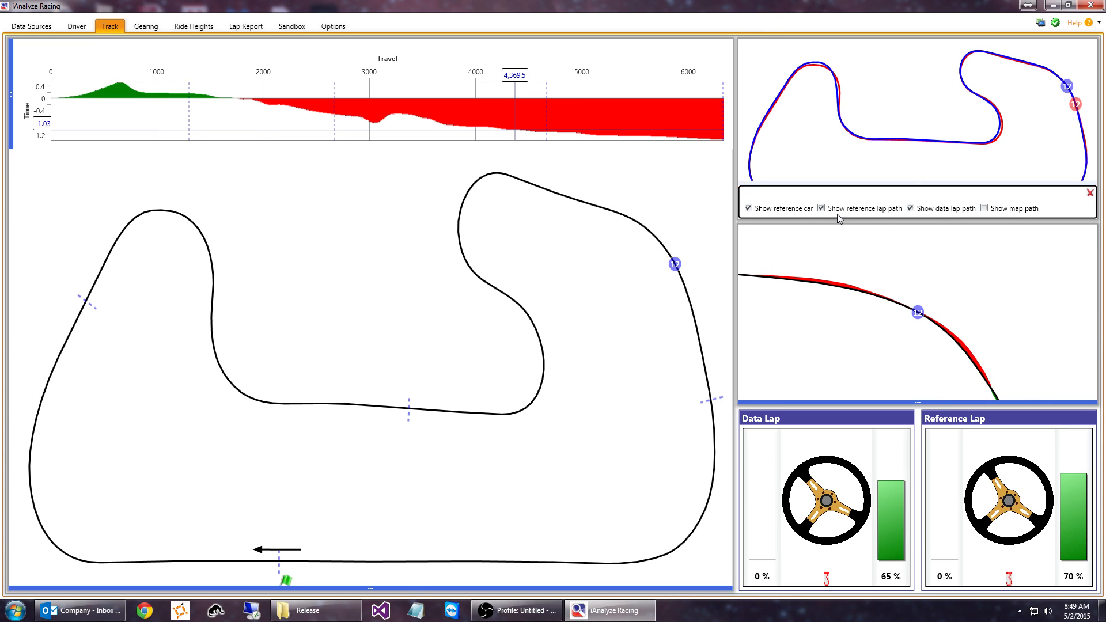
pyautogui.click(909, 211)
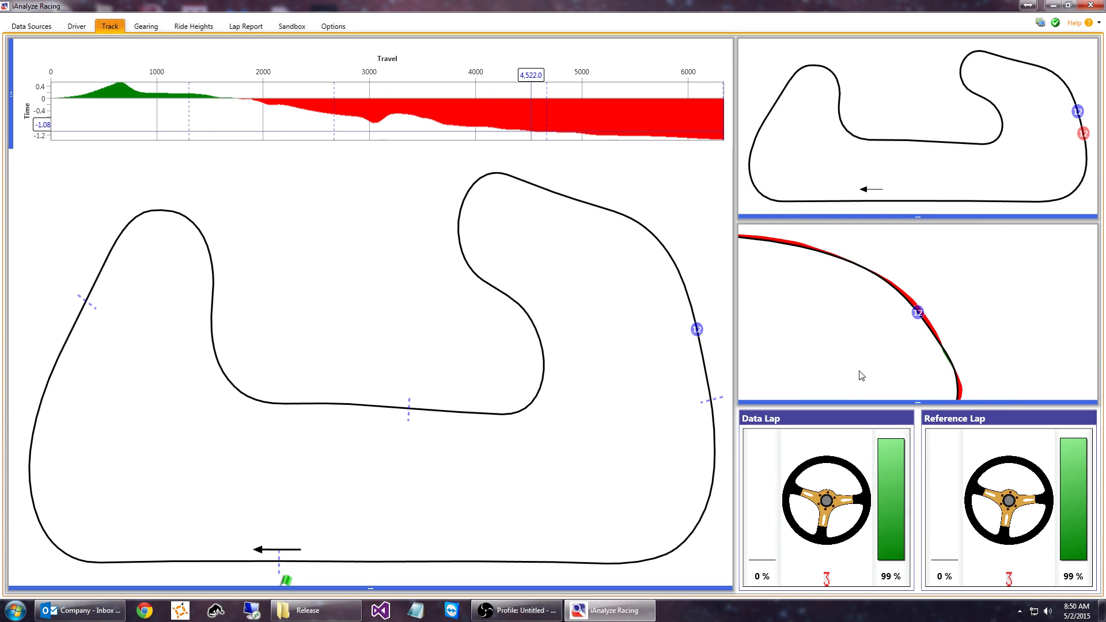
# - Show the reference car on the zoomed track map and set that map's time size to 33
pyautogui.moveTo(856, 403)
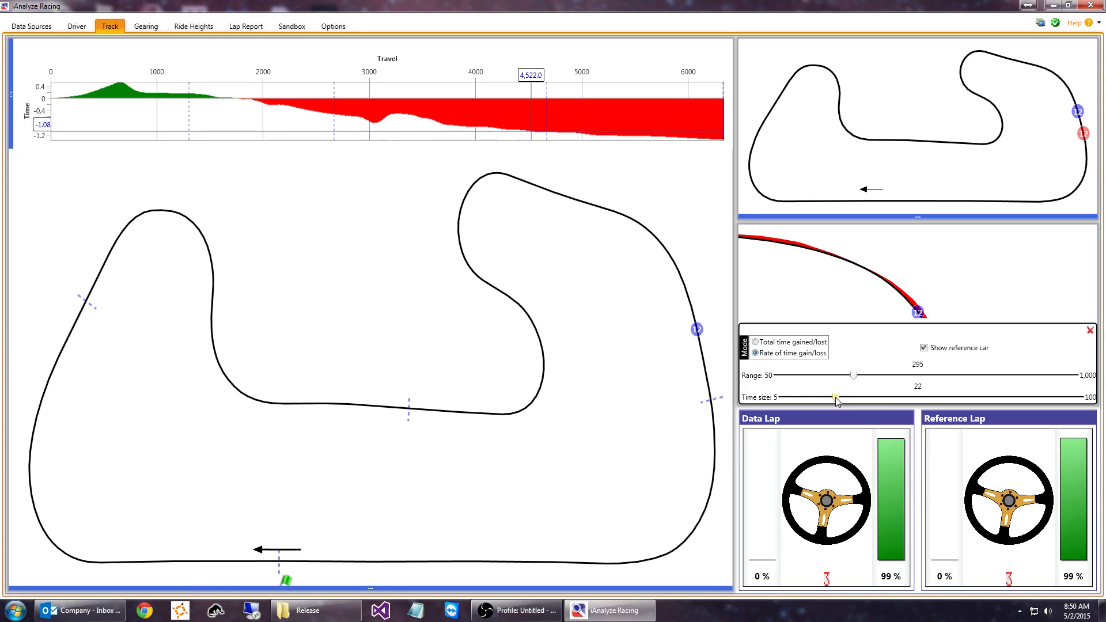
pyautogui.moveTo(836, 401); pyautogui.dragTo(872, 403)
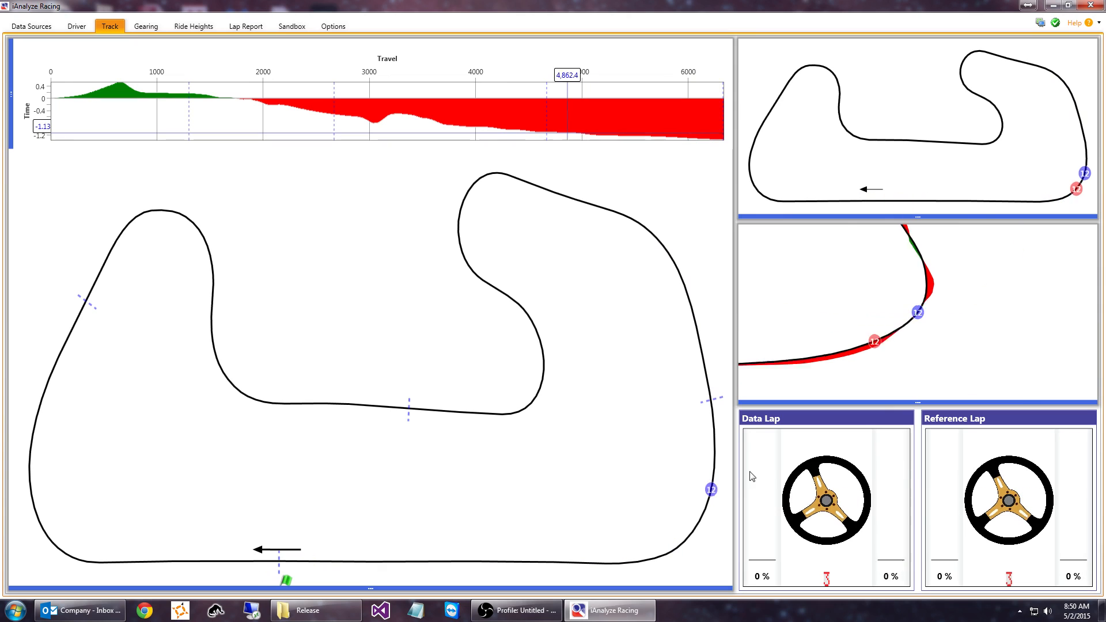
# - Switch the zoomed track map to Total time gained/lost mode and scrub through the time chart to examine it
pyautogui.click(871, 400)
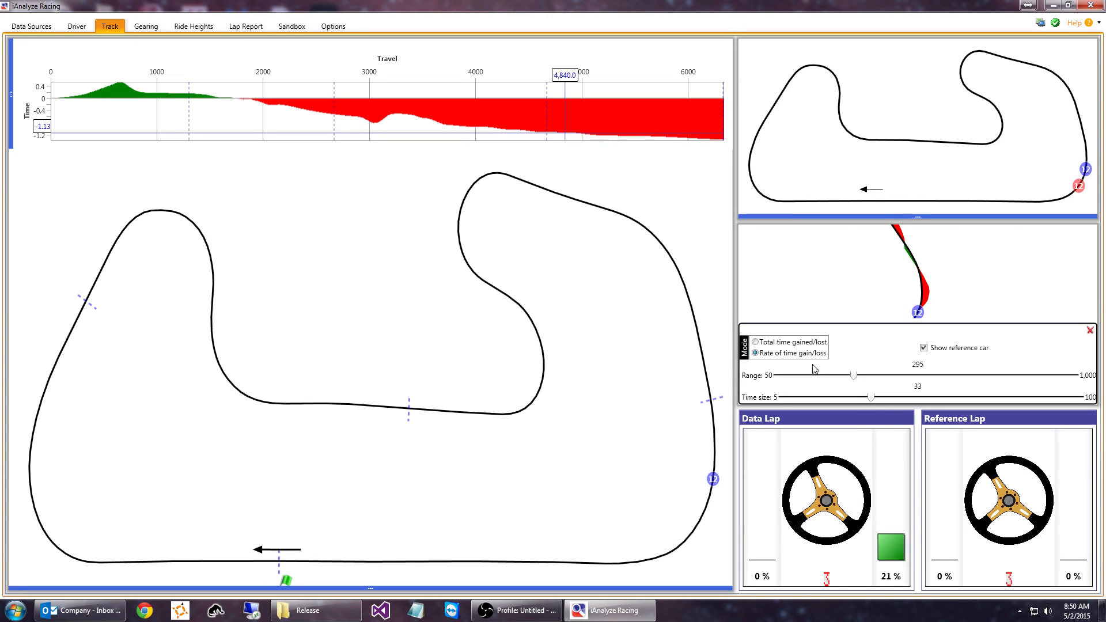
pyautogui.click(778, 343)
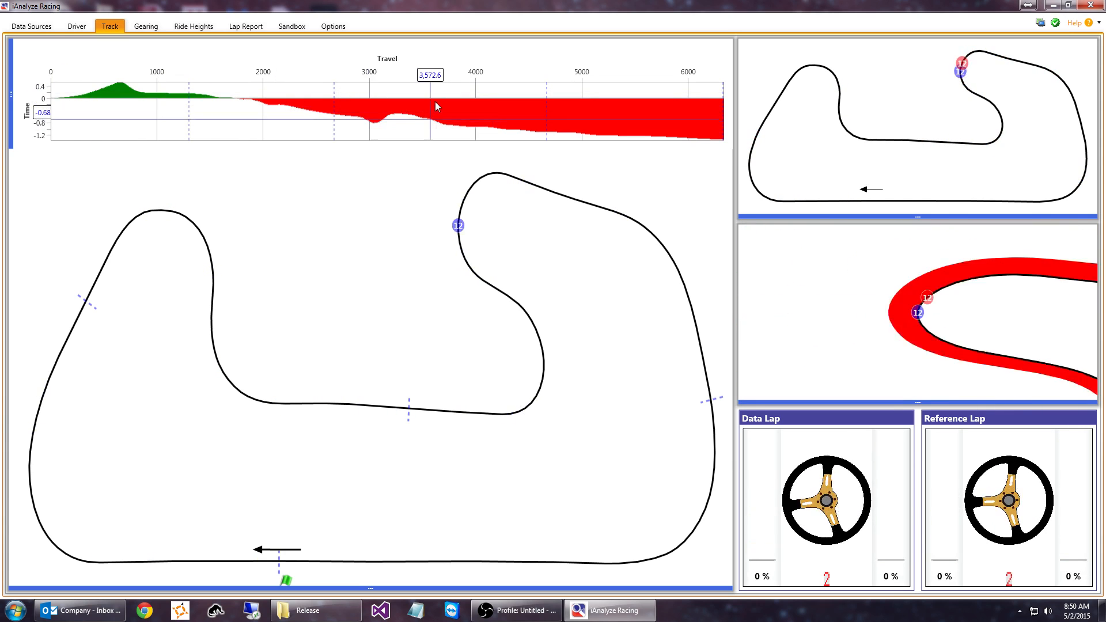
pyautogui.moveTo(239, 103); pyautogui.dragTo(590, 158)
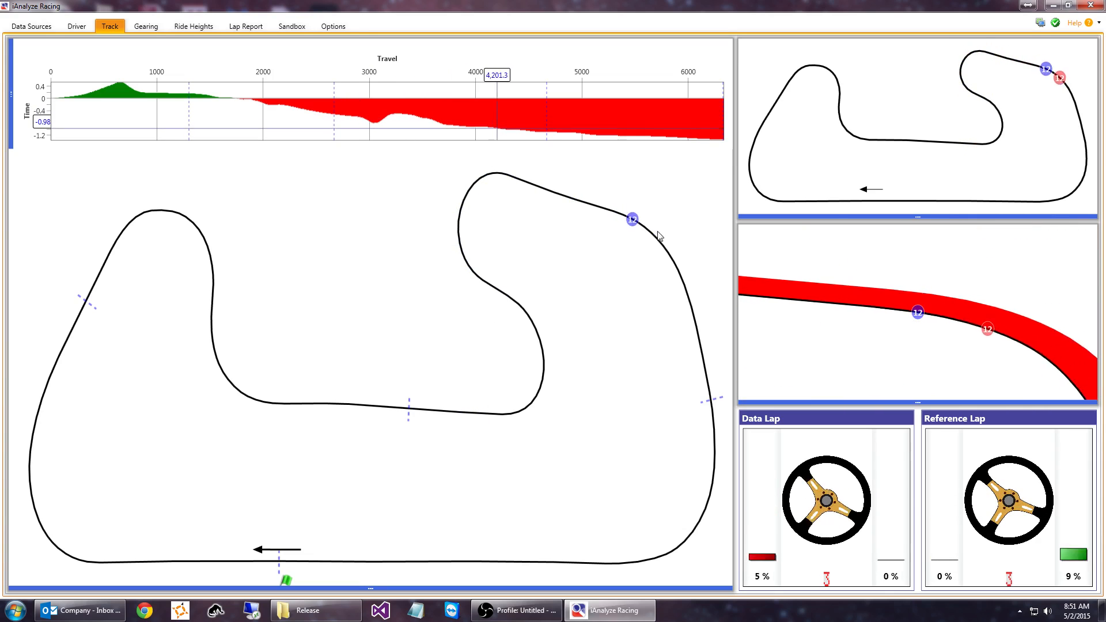
# - Return the zoomed track map to Rate of time gain/loss mode
pyautogui.click(834, 400)
pyautogui.click(783, 356)
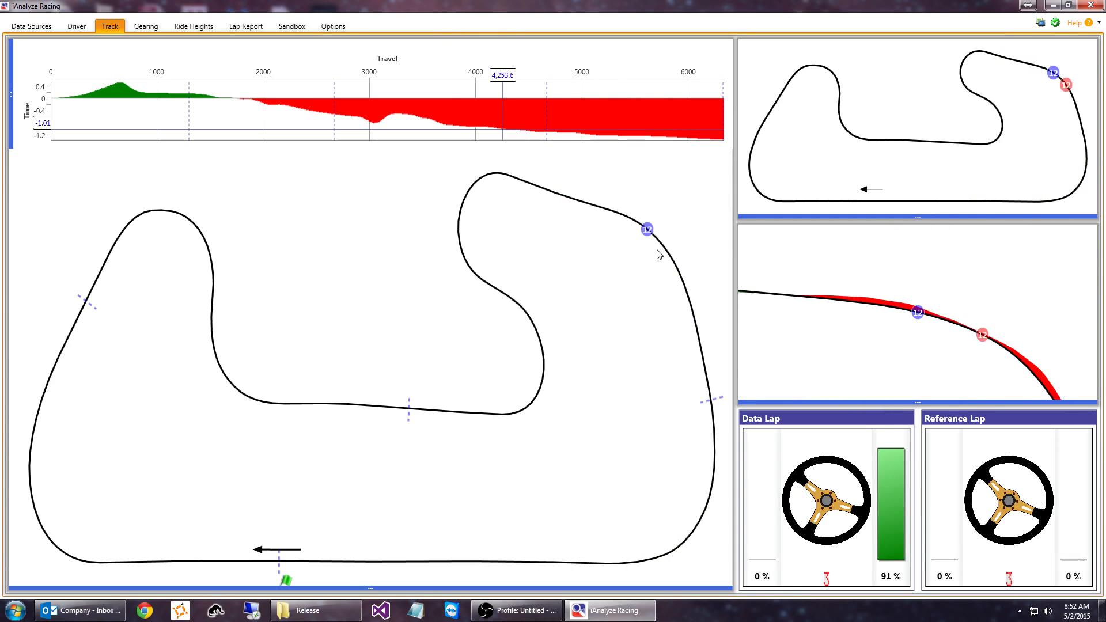
pyautogui.click(759, 403)
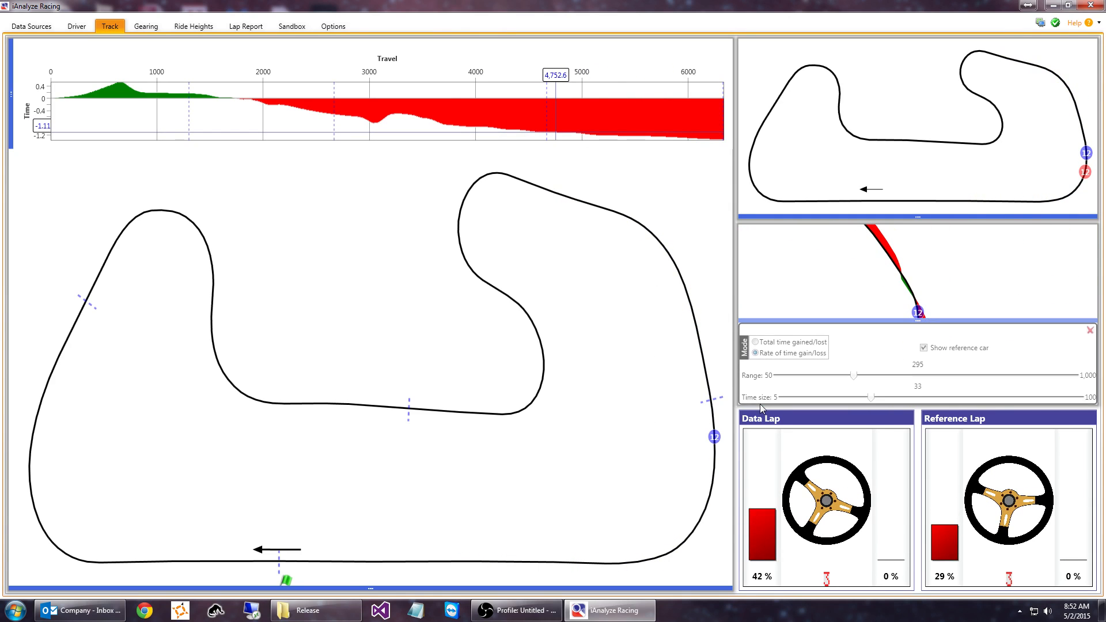
# - Trace the car along the exit of the first corner to examine where time is gained or lost
pyautogui.click(733, 509)
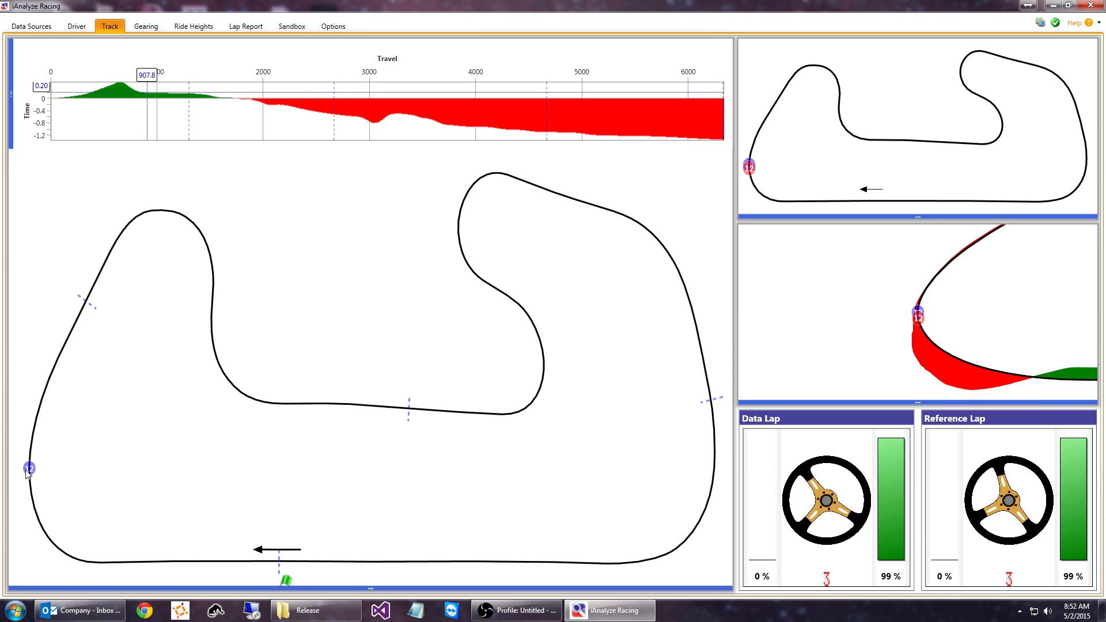
pyautogui.moveTo(15, 466)
pyautogui.mouseDown()
pyautogui.moveTo(12, 493)
pyautogui.moveTo(27, 519)
pyautogui.moveTo(117, 570)
pyautogui.moveTo(144, 570)
pyautogui.moveTo(46, 557)
pyautogui.moveTo(23, 525)
pyautogui.moveTo(40, 393)
pyautogui.mouseUp()
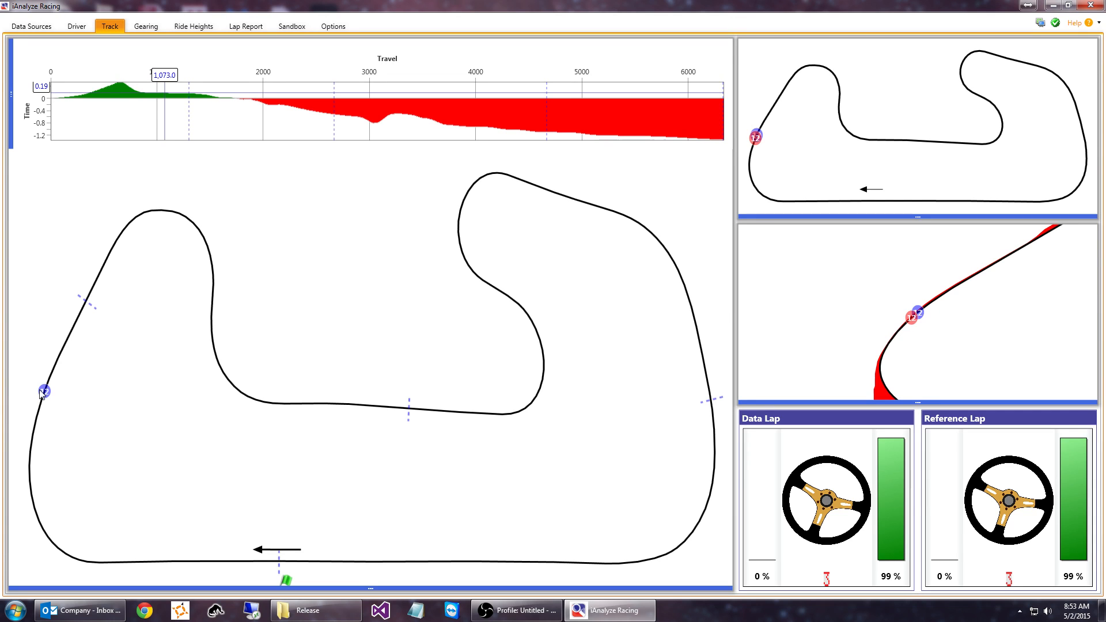
# - Turn on the legend for the main track map and add the Brake signal to it
pyautogui.moveTo(42, 393)
pyautogui.mouseDown()
pyautogui.moveTo(143, 421)
pyautogui.moveTo(341, 503)
pyautogui.moveTo(372, 586)
pyautogui.mouseUp()
pyautogui.click(372, 586)
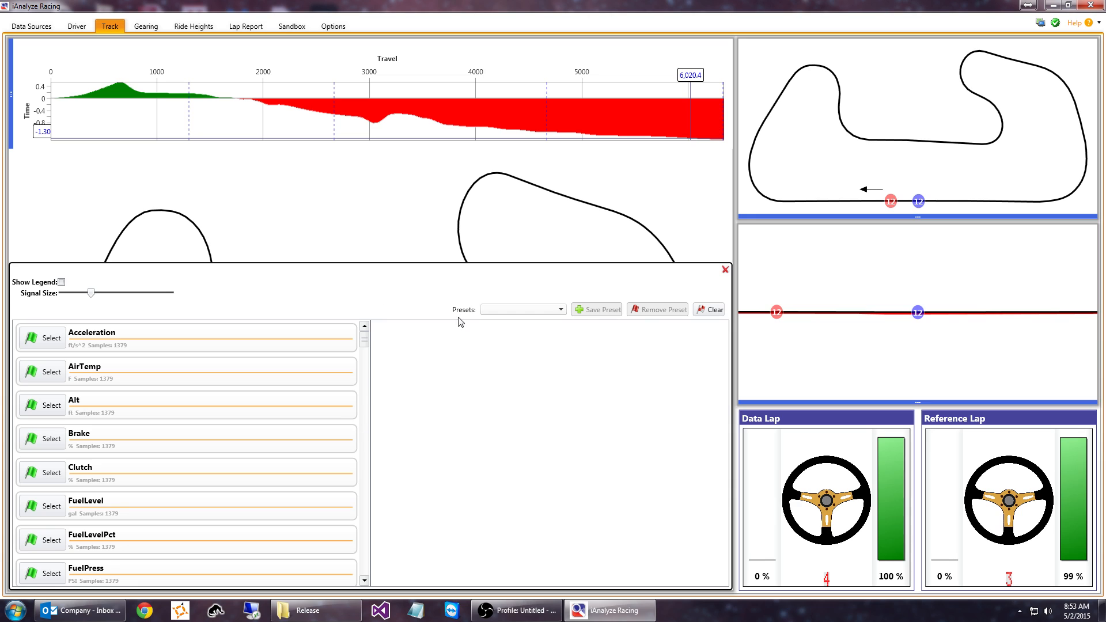
pyautogui.click(61, 282)
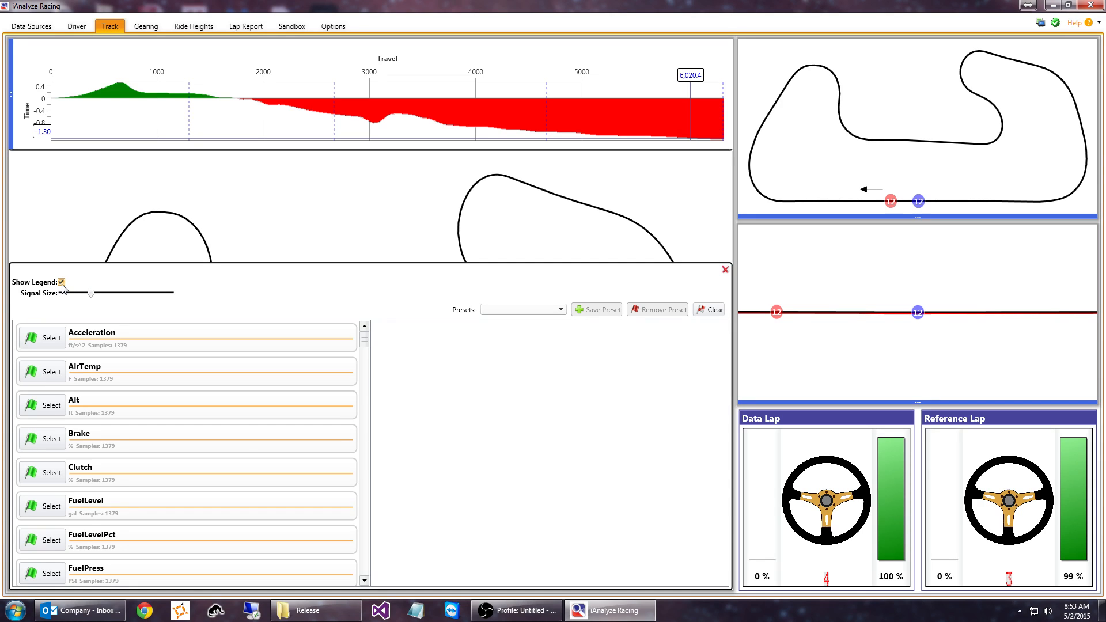
pyautogui.click(62, 284)
pyautogui.click(61, 283)
pyautogui.click(48, 440)
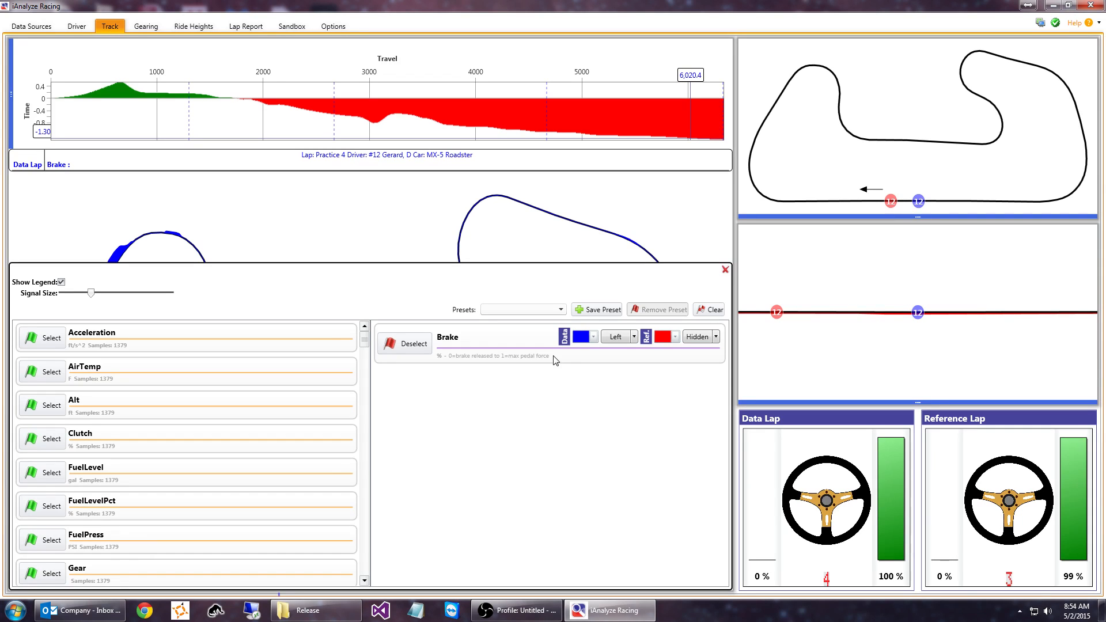
# - Set the Brake signal's data lap color to red and its reference lap color to a darker red
pyautogui.click(593, 339)
pyautogui.click(593, 343)
pyautogui.click(594, 336)
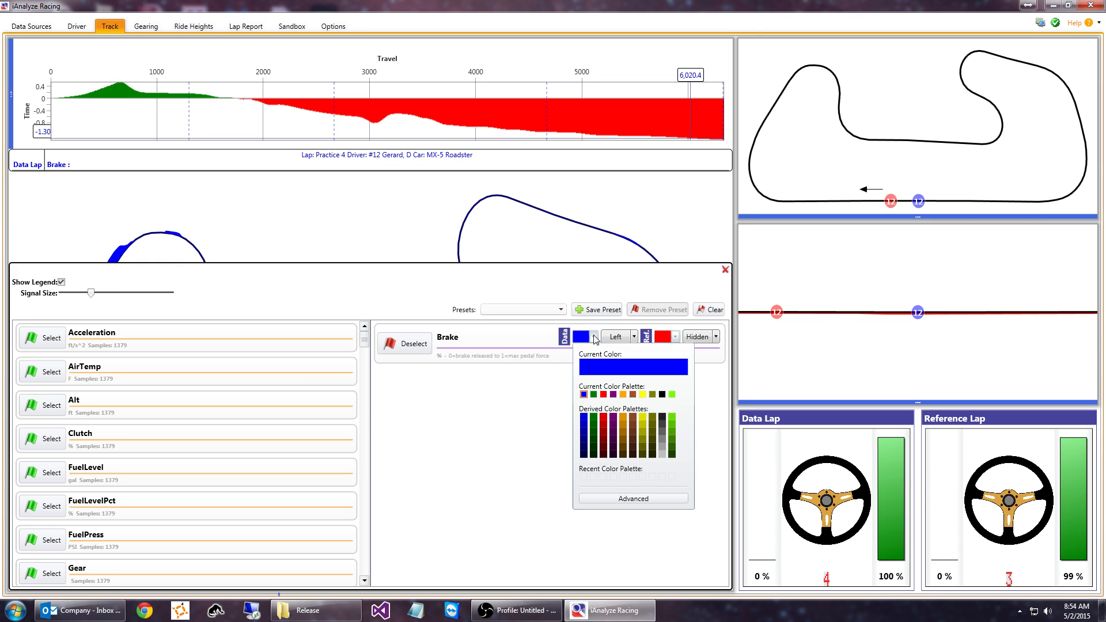
pyautogui.click(603, 395)
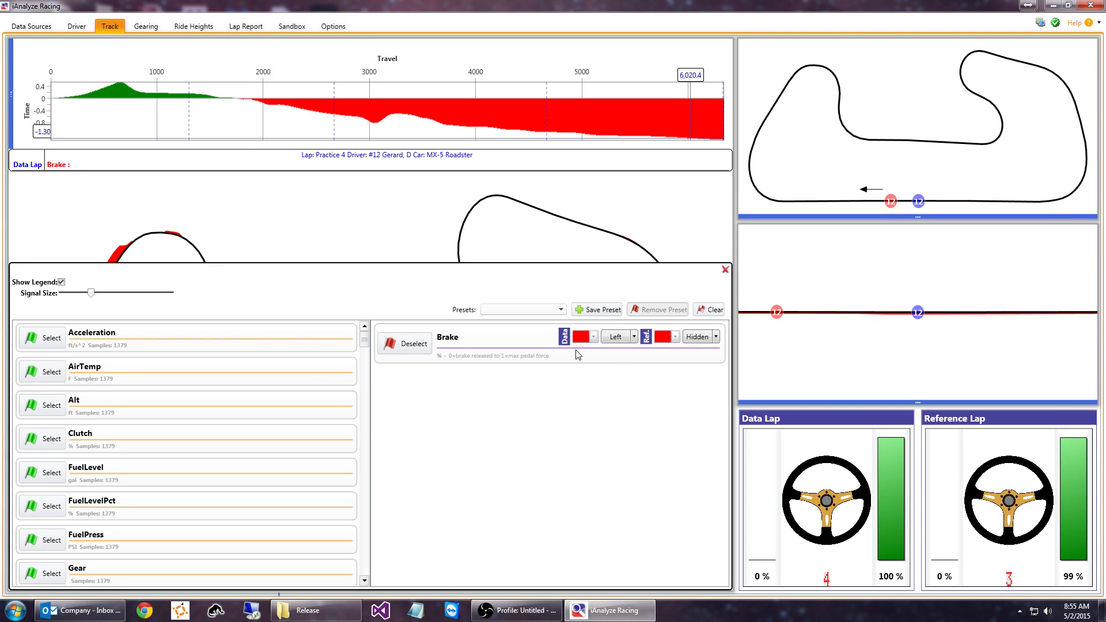
pyautogui.click(675, 338)
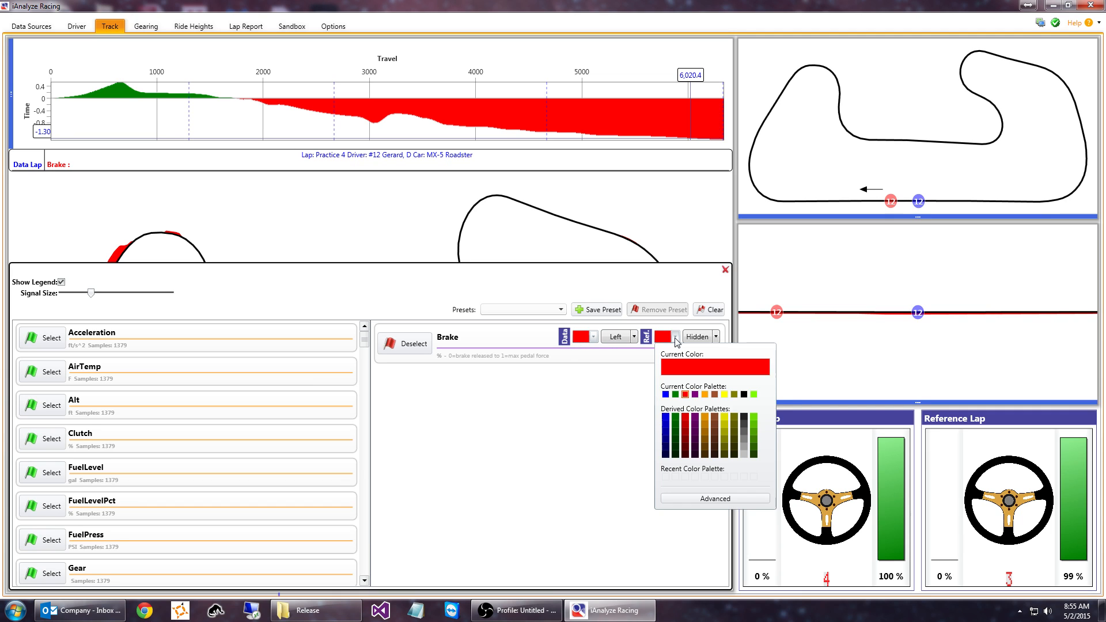
pyautogui.click(685, 440)
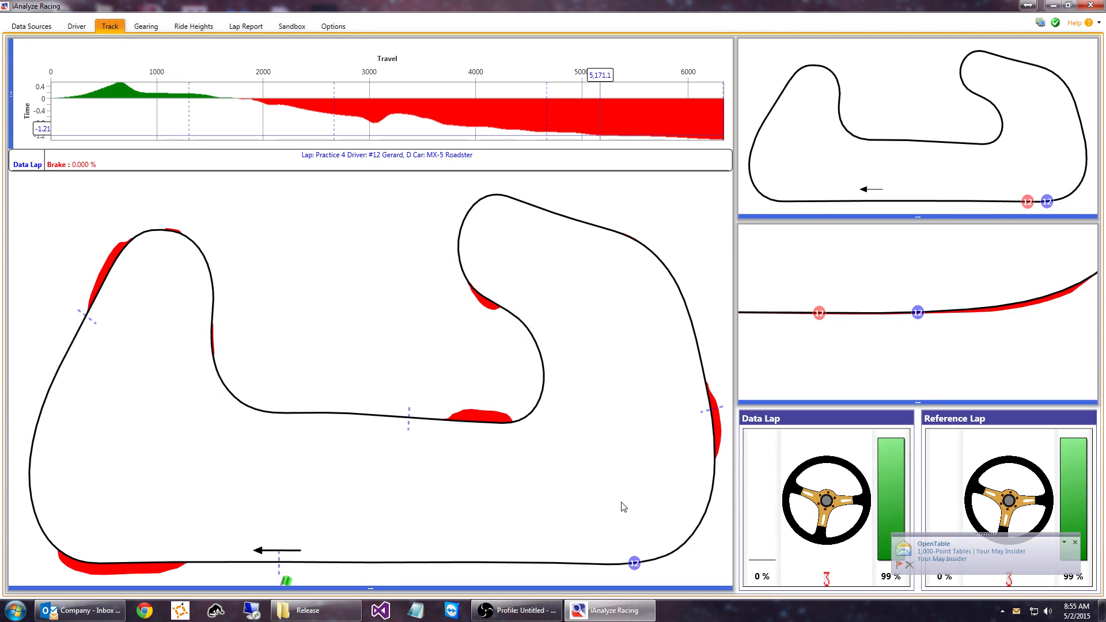
# - Close the Outlook window from its taskbar entry
pyautogui.rightClick(77, 610)
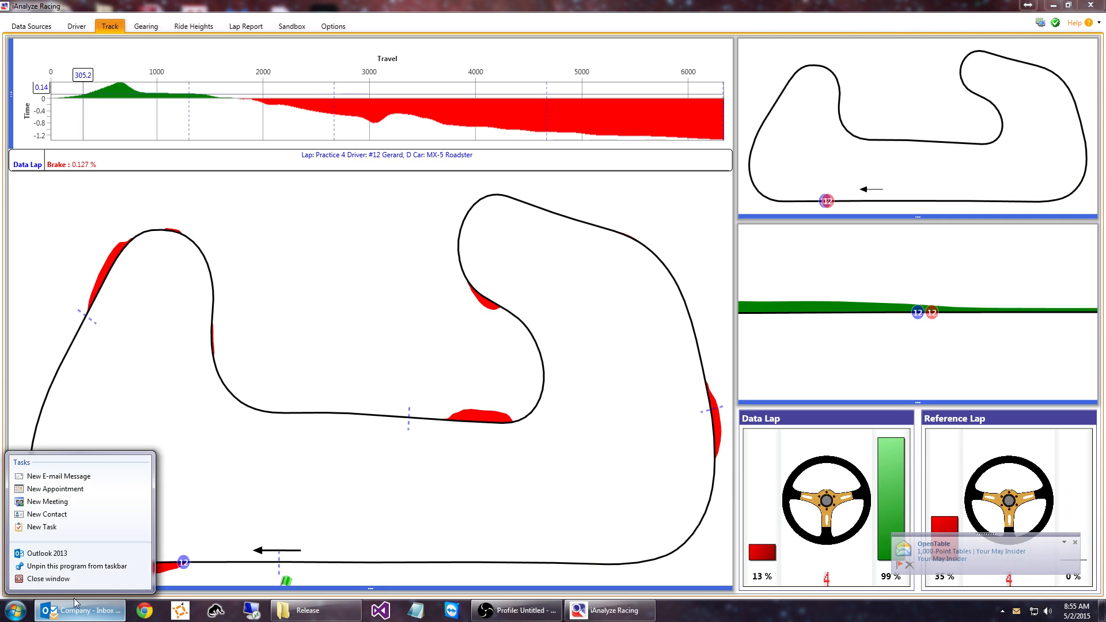
pyautogui.click(46, 570)
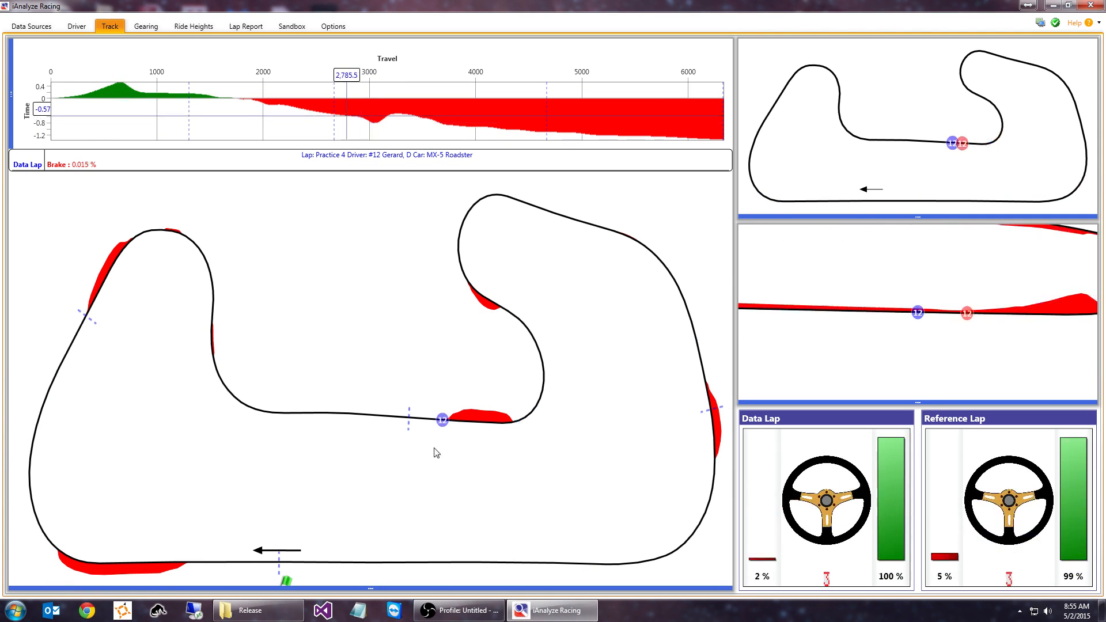
# - Enlarge the signal size of the Brake overlay on the main track map
pyautogui.click(460, 587)
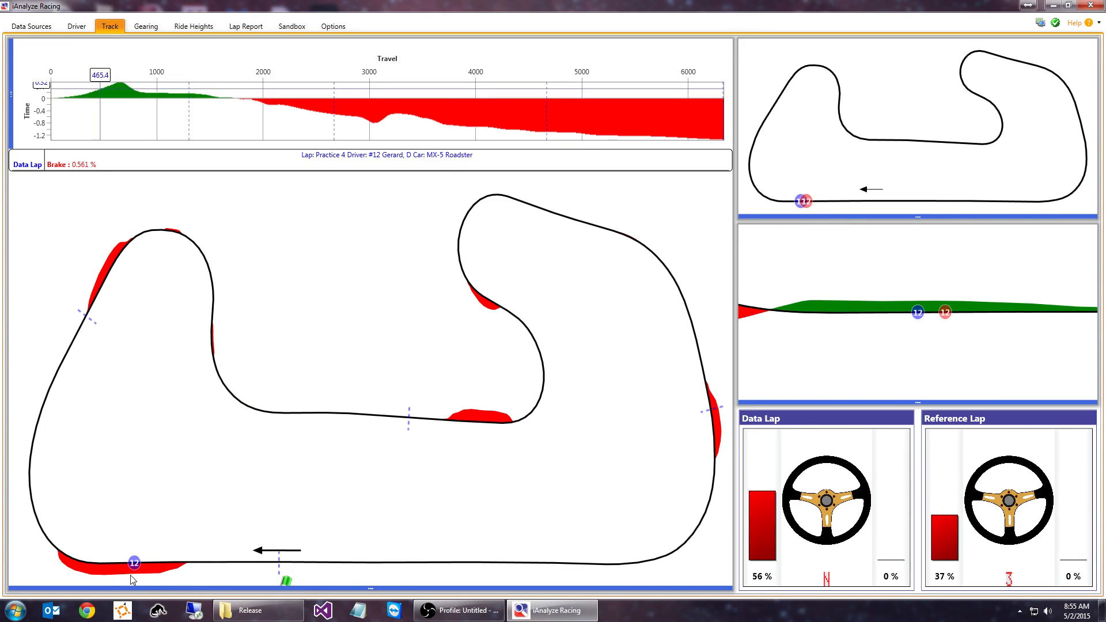
pyautogui.click(288, 582)
pyautogui.moveTo(91, 294); pyautogui.dragTo(125, 295)
pyautogui.click(183, 215)
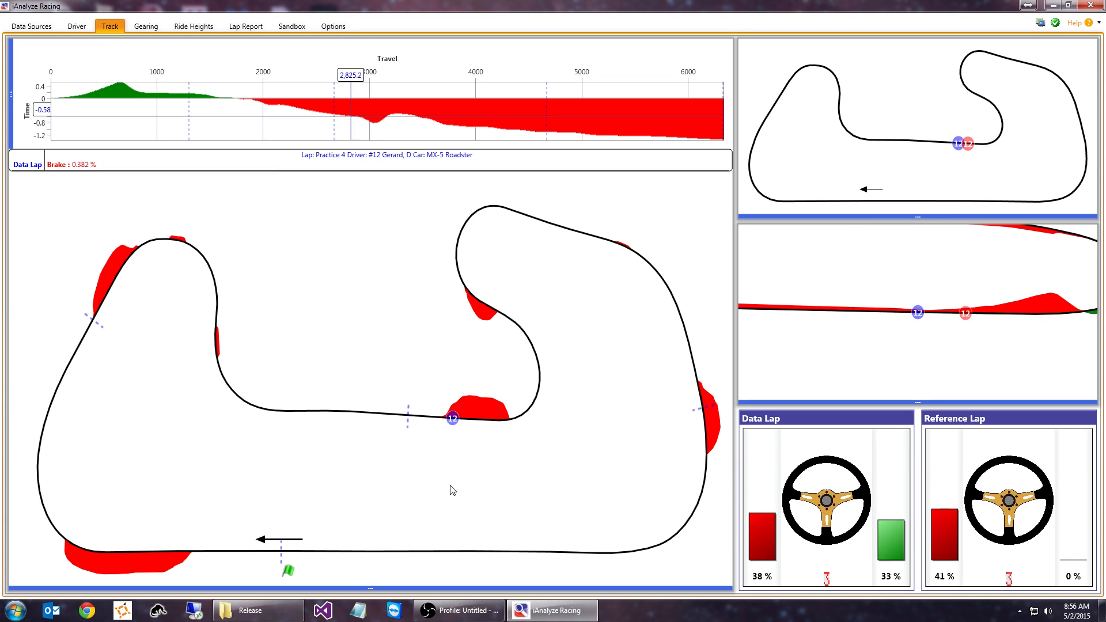
# - Reduce the signal size of the Brake overlay on the main track map and close its settings
pyautogui.click(274, 588)
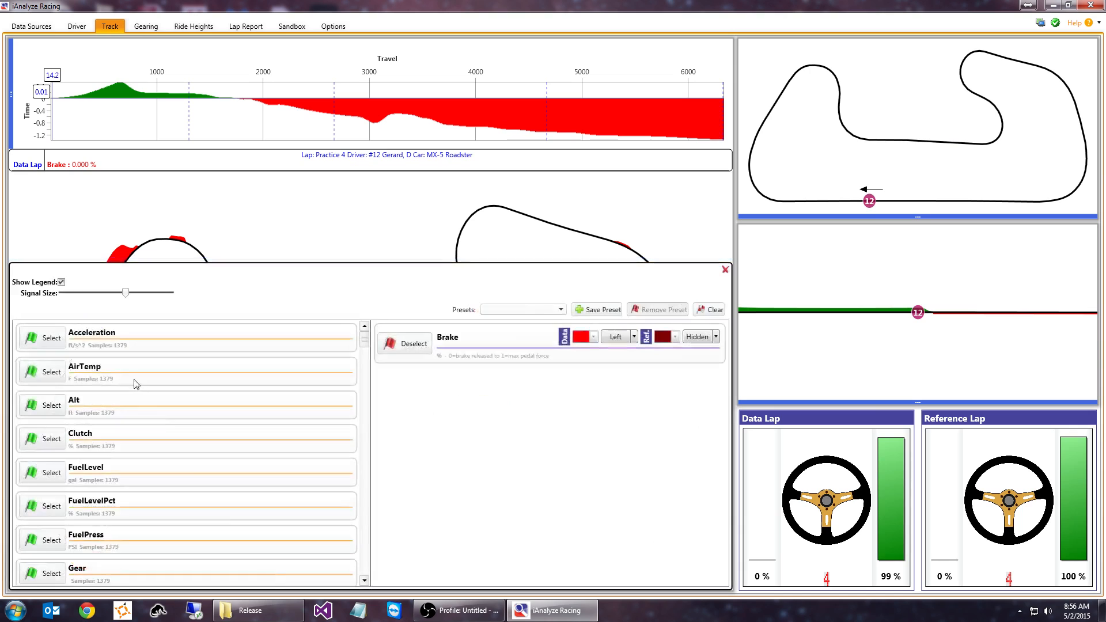
pyautogui.moveTo(124, 295); pyautogui.dragTo(95, 296)
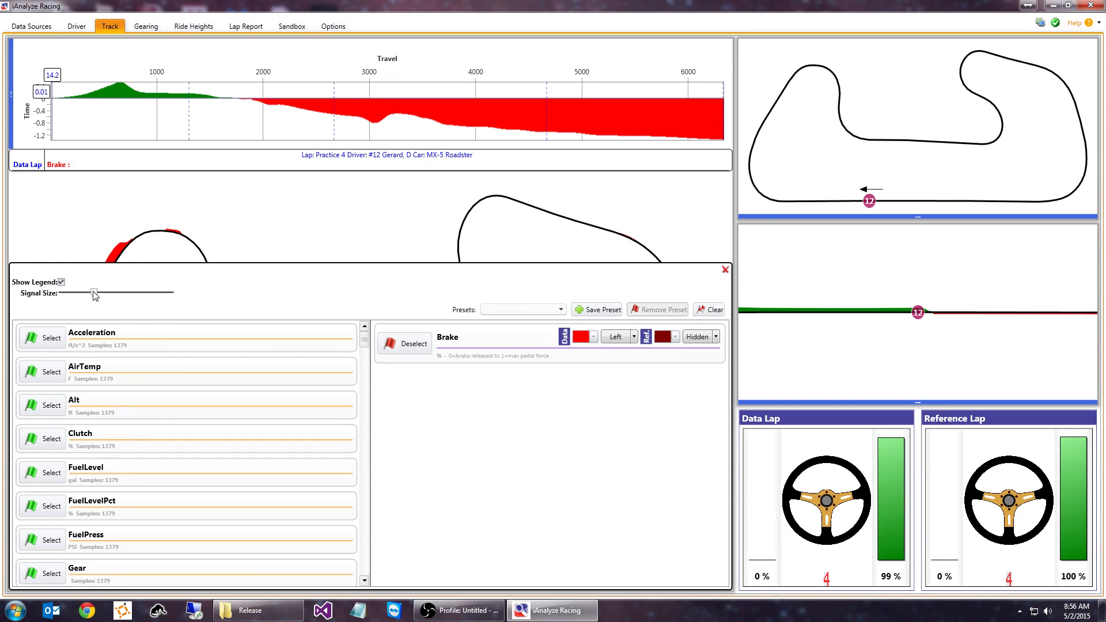
pyautogui.click(366, 200)
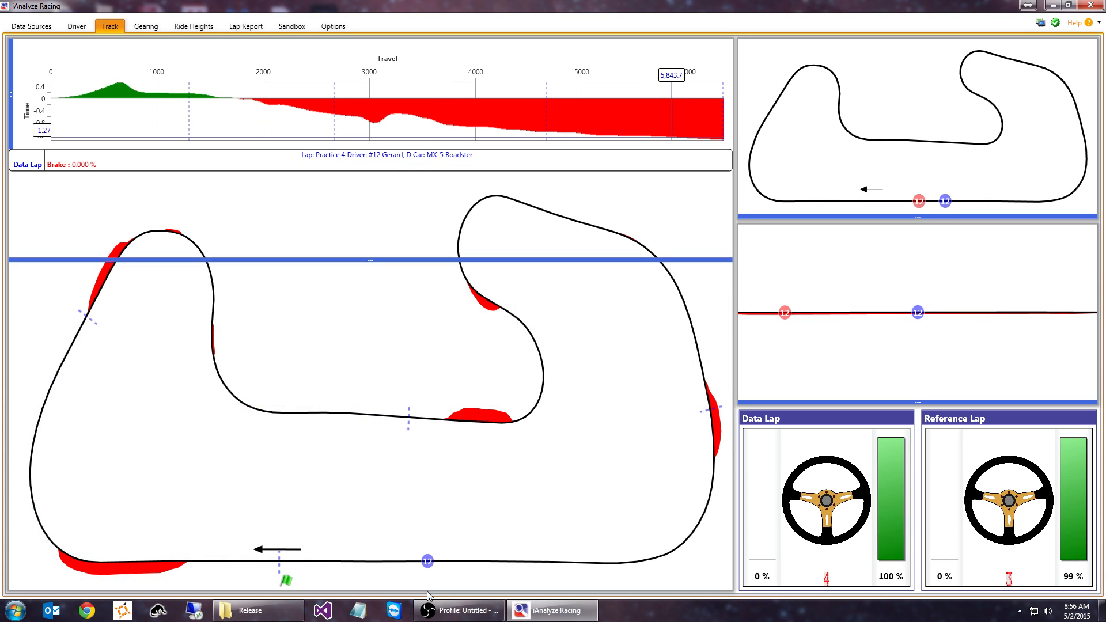
# - Display the Brake signal's reference lap overlay on the Right side of the track line
pyautogui.moveTo(503, 588)
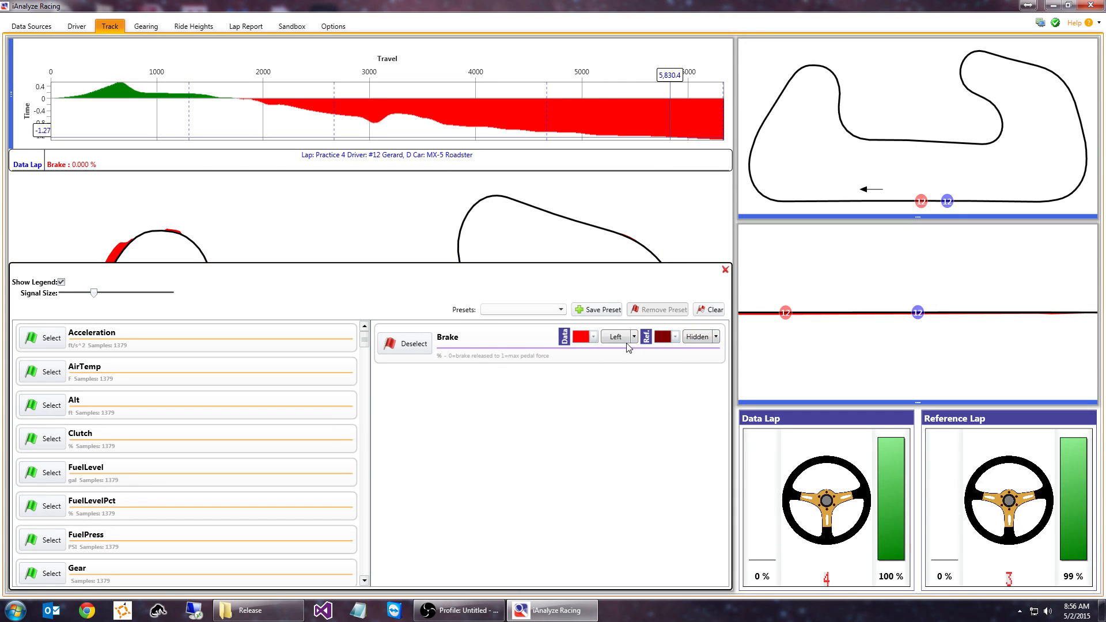
pyautogui.click(716, 337)
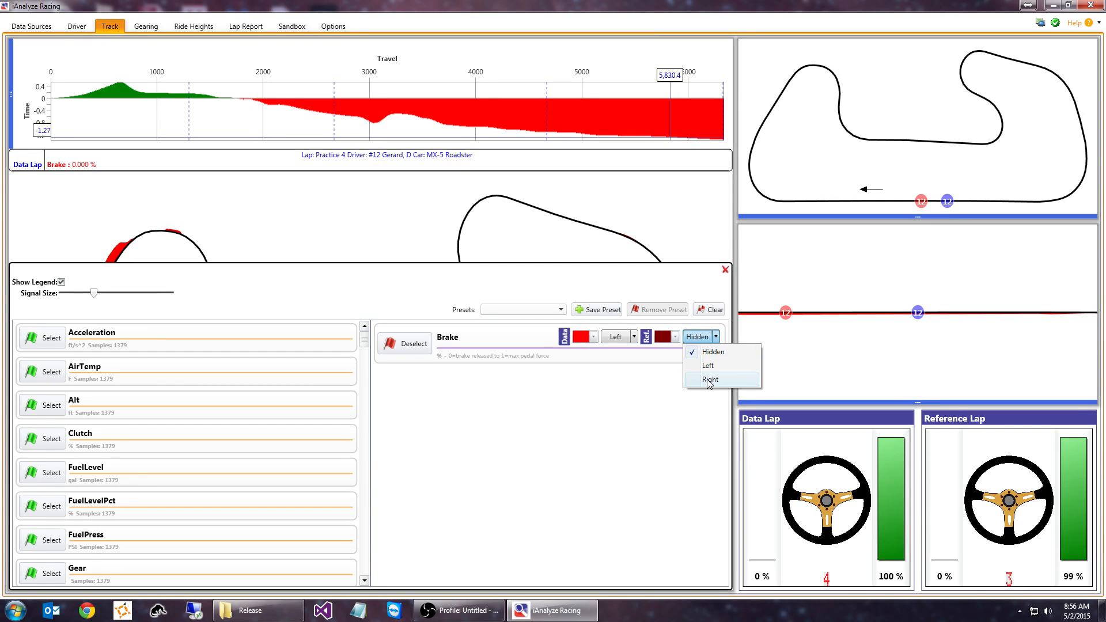
pyautogui.click(694, 339)
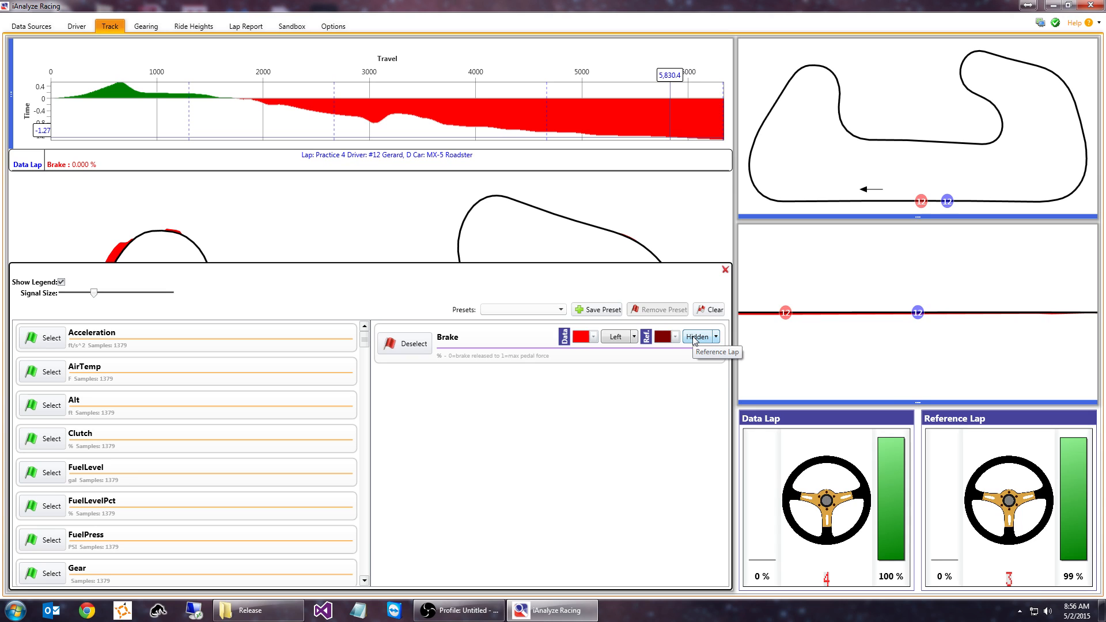
pyautogui.click(695, 340)
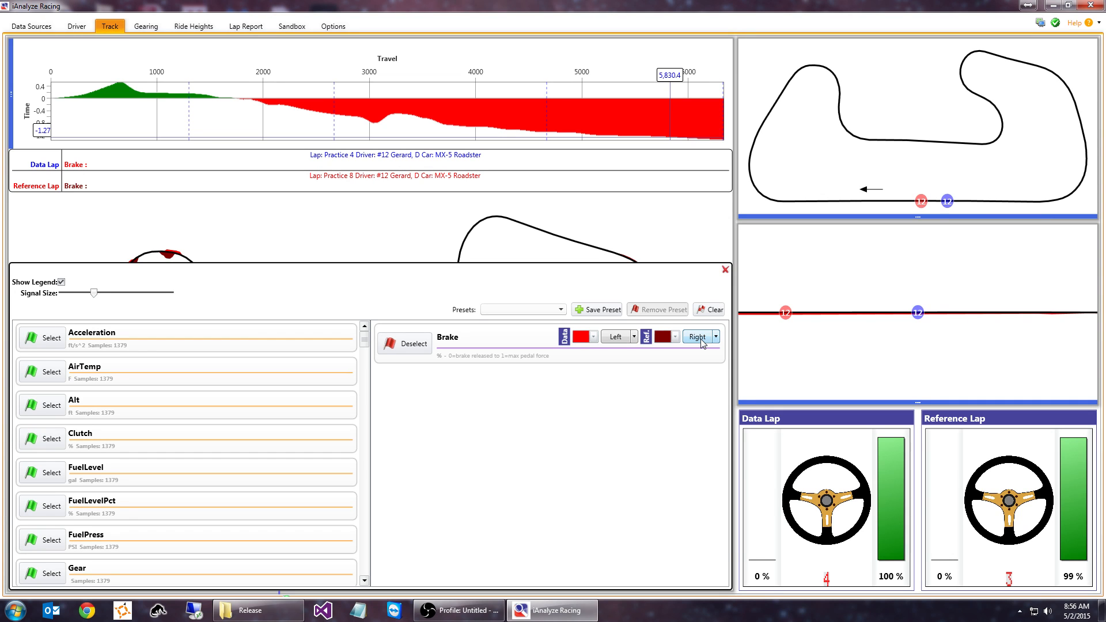
pyautogui.click(514, 221)
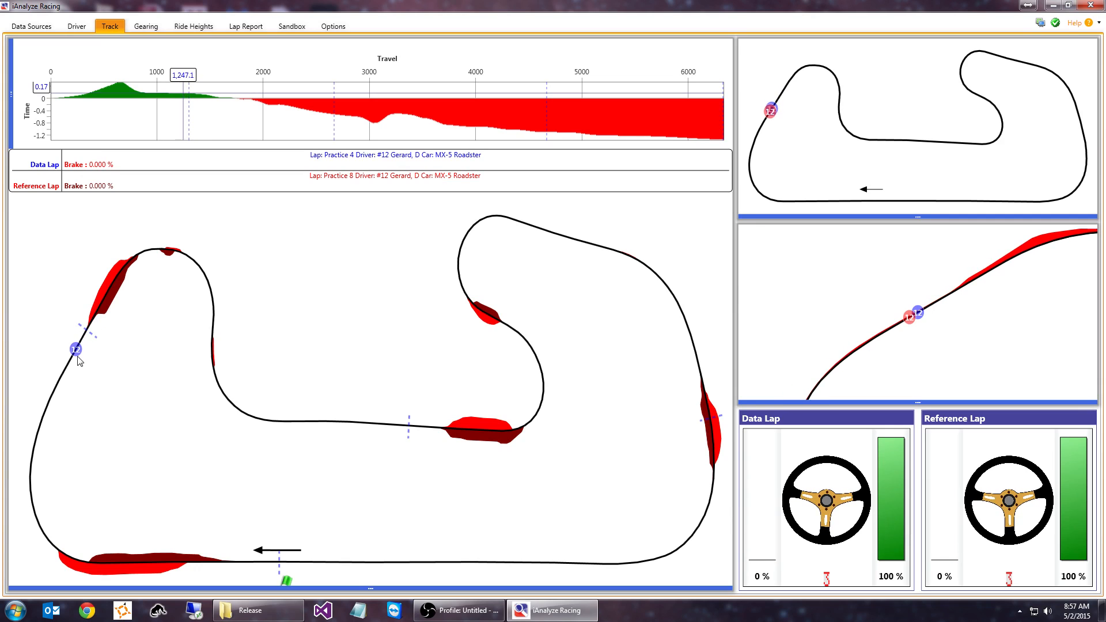
# - Zoom the main track map into the corners up to about 2,186 of travel to compare braking, and restore the full track
pyautogui.moveTo(79, 373)
pyautogui.mouseDown()
pyautogui.moveTo(104, 313)
pyautogui.moveTo(217, 259)
pyautogui.moveTo(213, 359)
pyautogui.moveTo(258, 410)
pyautogui.mouseUp()
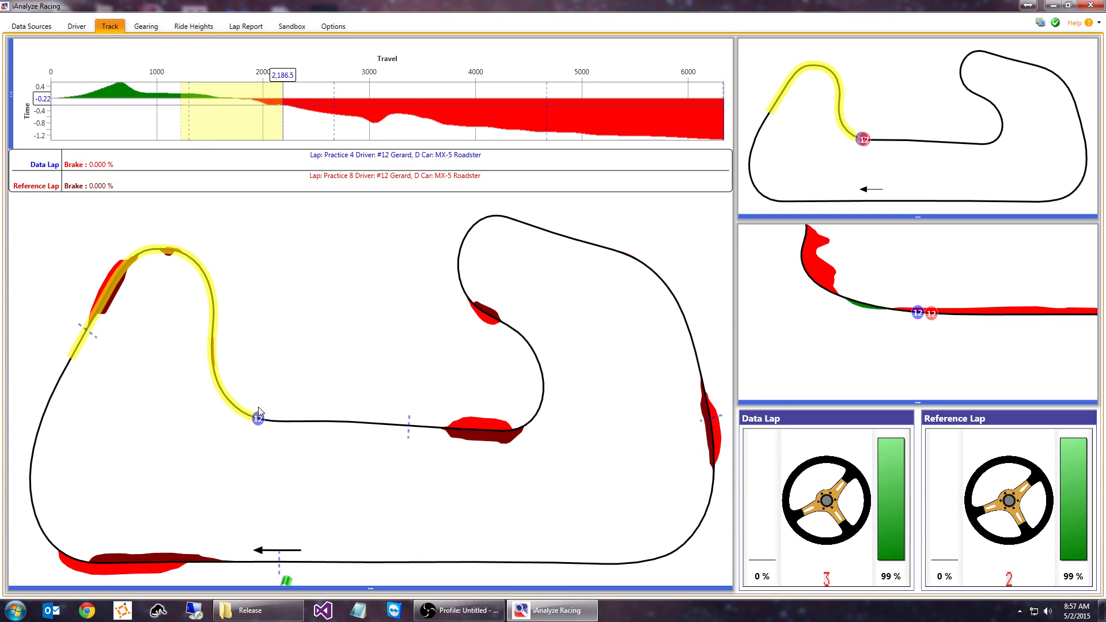
pyautogui.moveTo(258, 406); pyautogui.dragTo(258, 406)
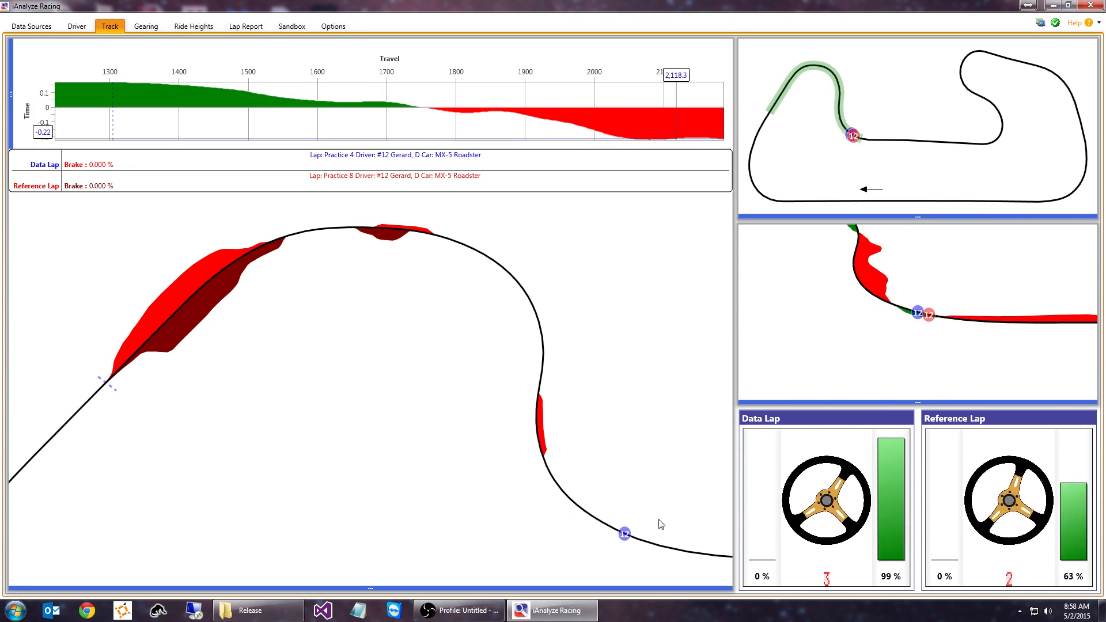
pyautogui.doubleClick(593, 452)
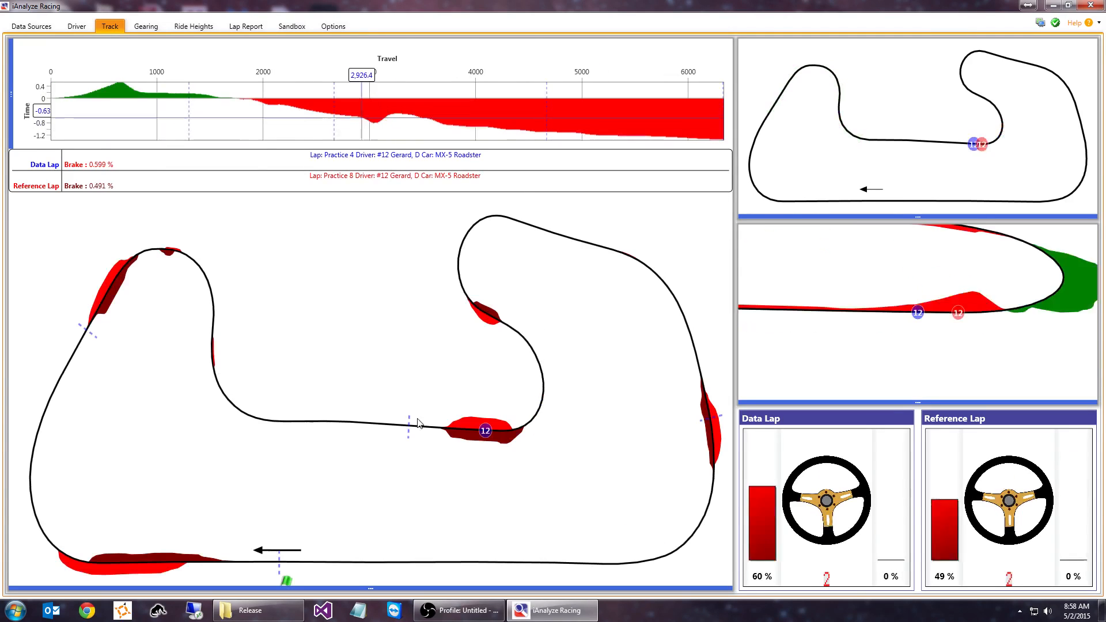
# - Zoom the main track map to the segment between the first two sector markers and return to the full track
pyautogui.rightClick(386, 397)
pyautogui.click(412, 419)
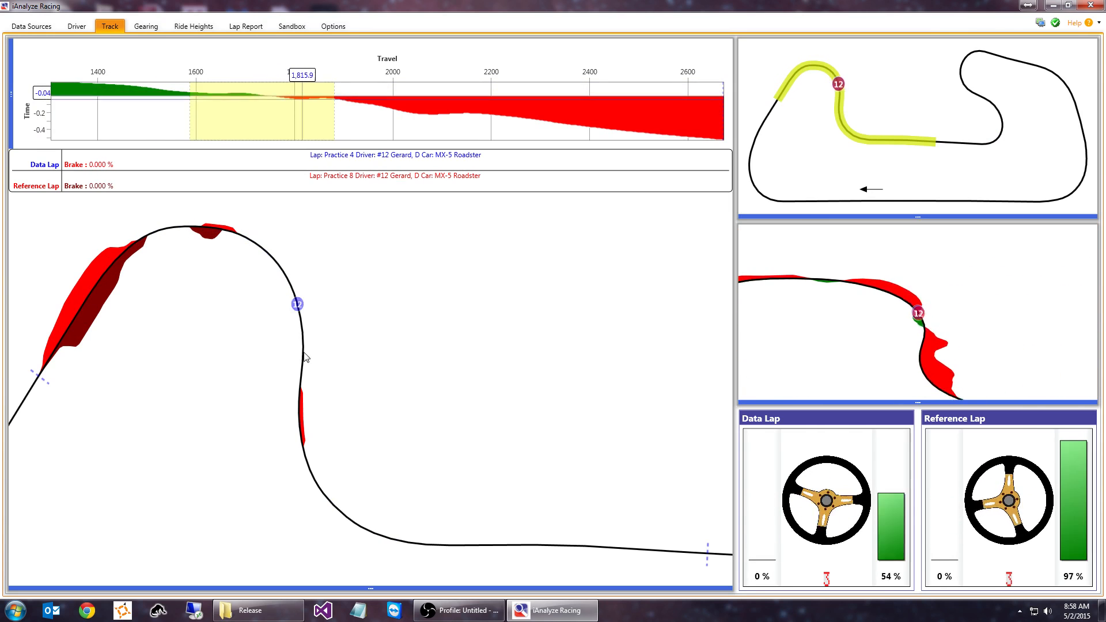
pyautogui.doubleClick(448, 390)
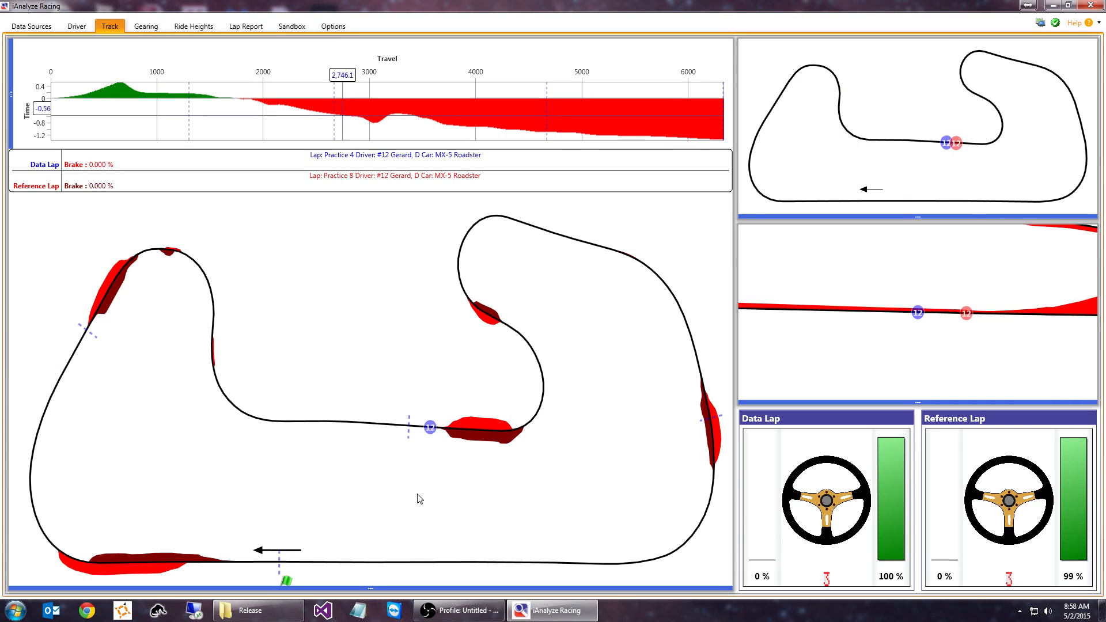
# - Save the current signal configuration as the preset "Brake", replacing the existing preset of that name
pyautogui.click(387, 588)
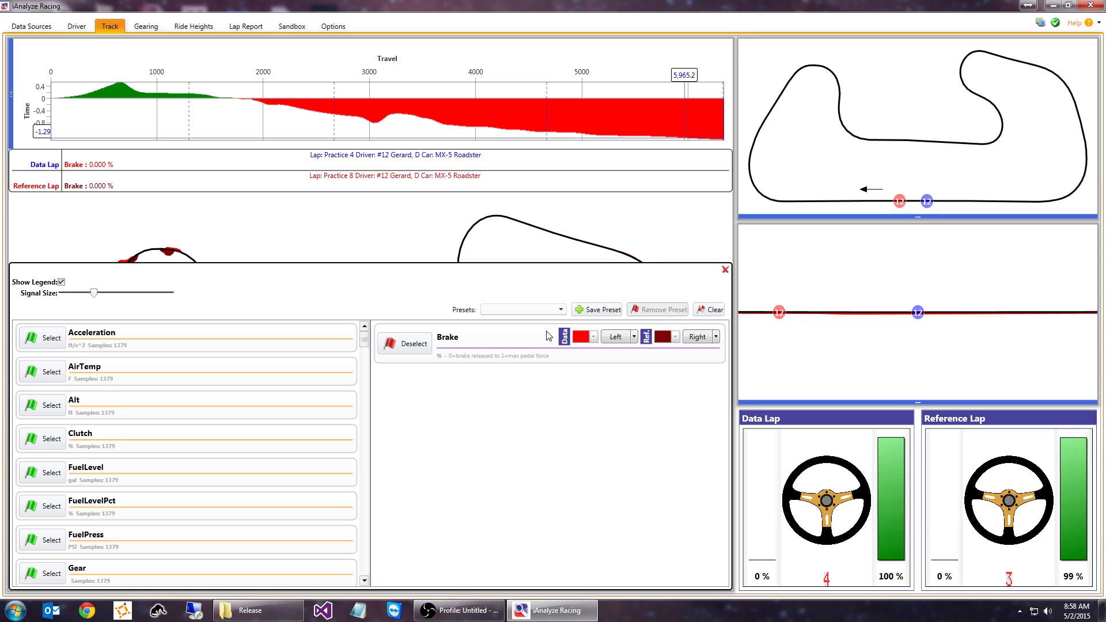
pyautogui.click(599, 309)
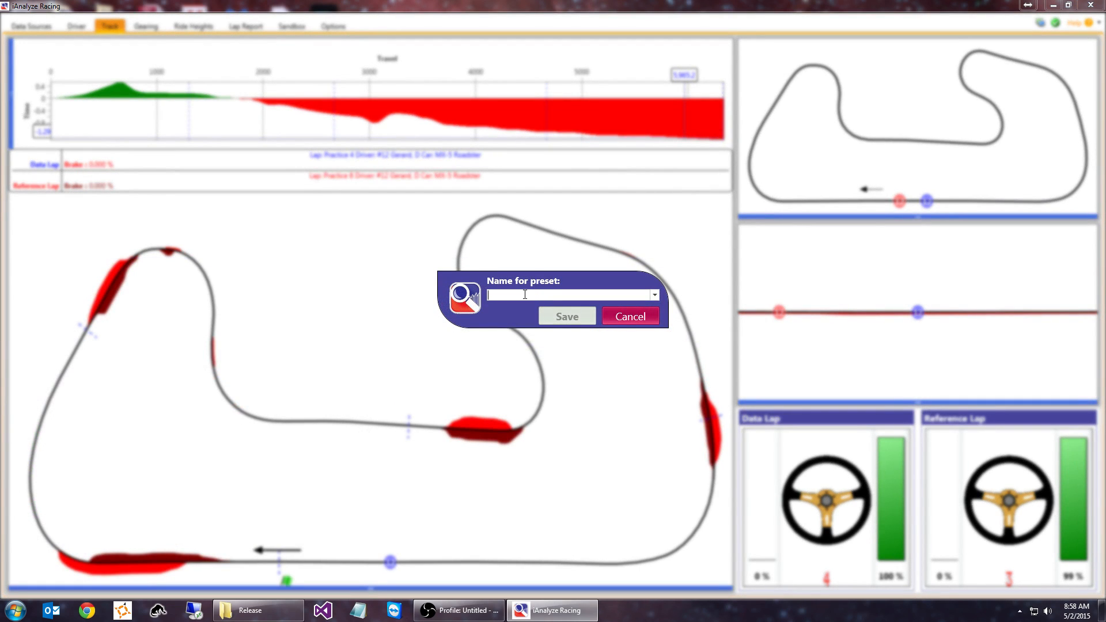
pyautogui.write('Brake')
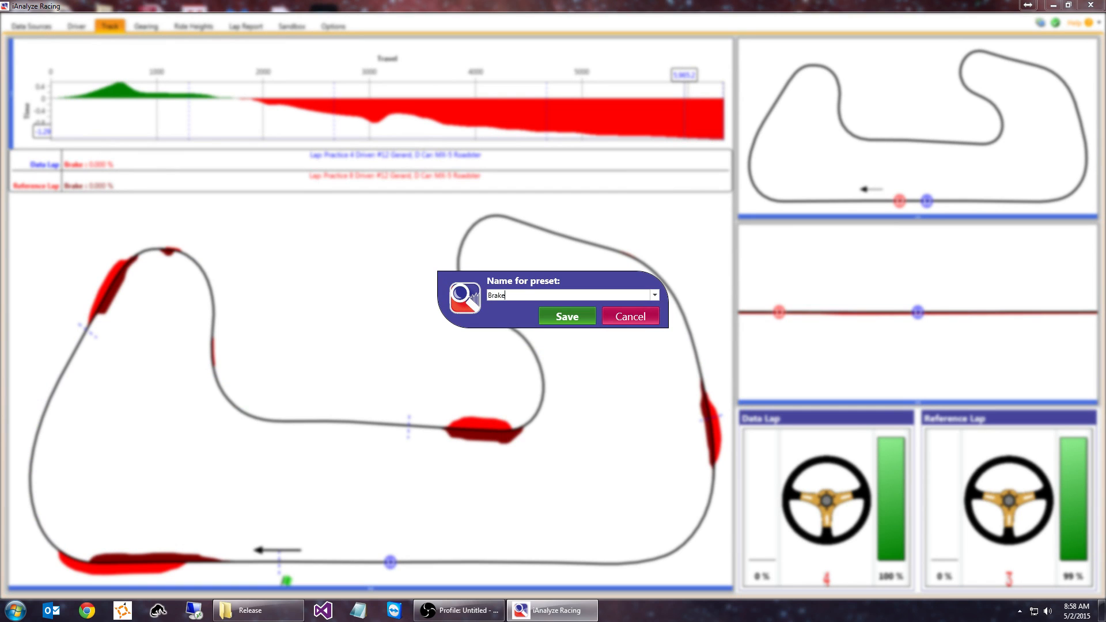
pyautogui.click(566, 317)
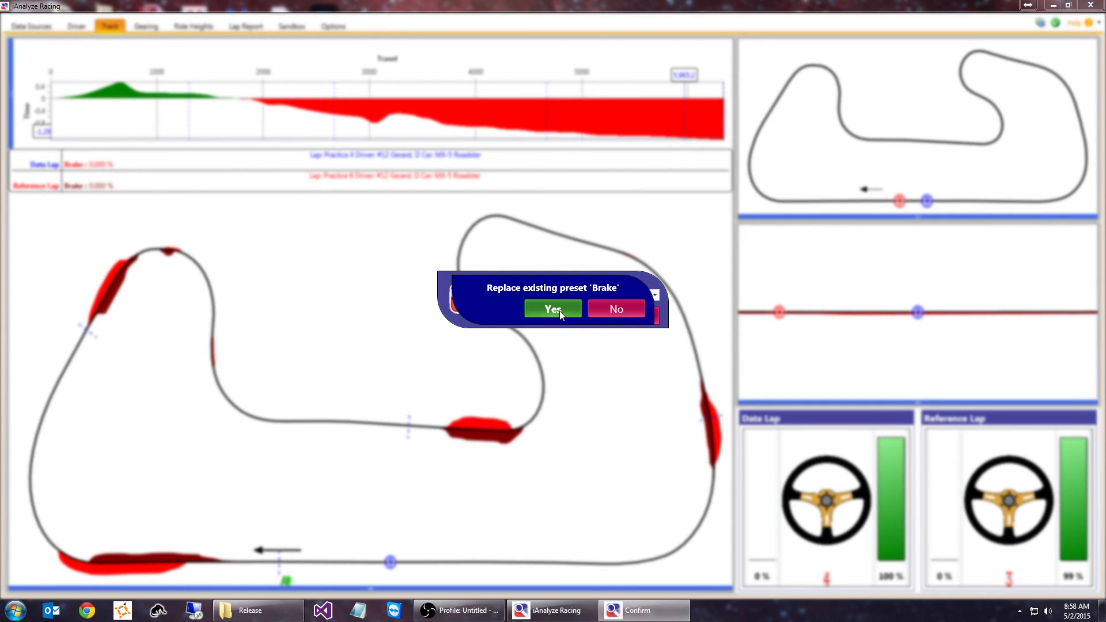
pyautogui.click(553, 309)
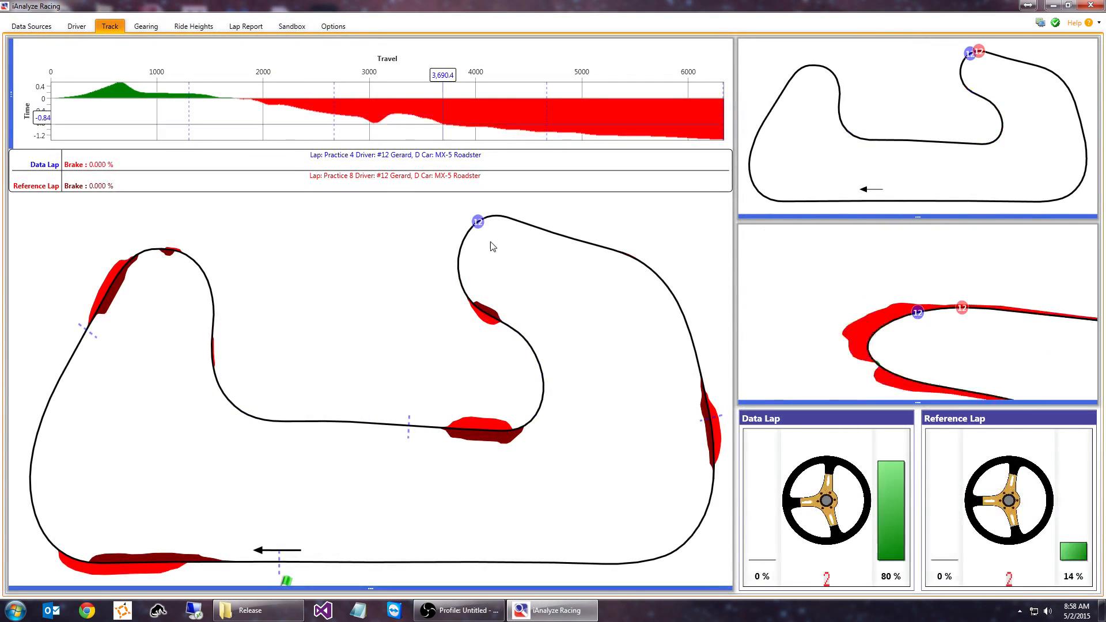
# - Check the available signal presets and clear all selected signals from the main track map
pyautogui.click(317, 589)
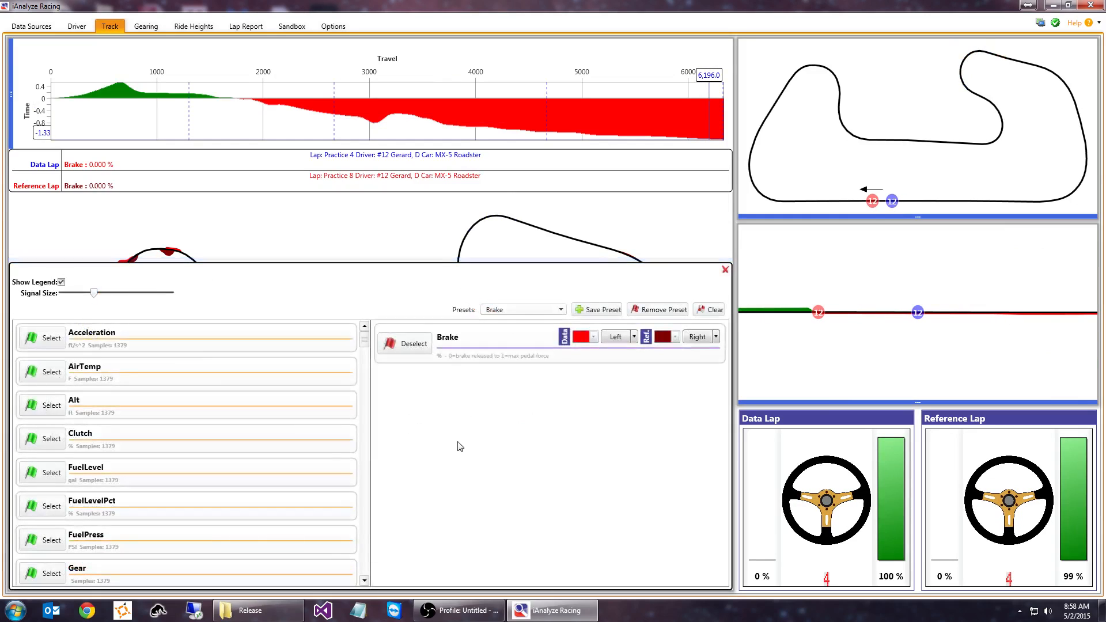
pyautogui.click(563, 311)
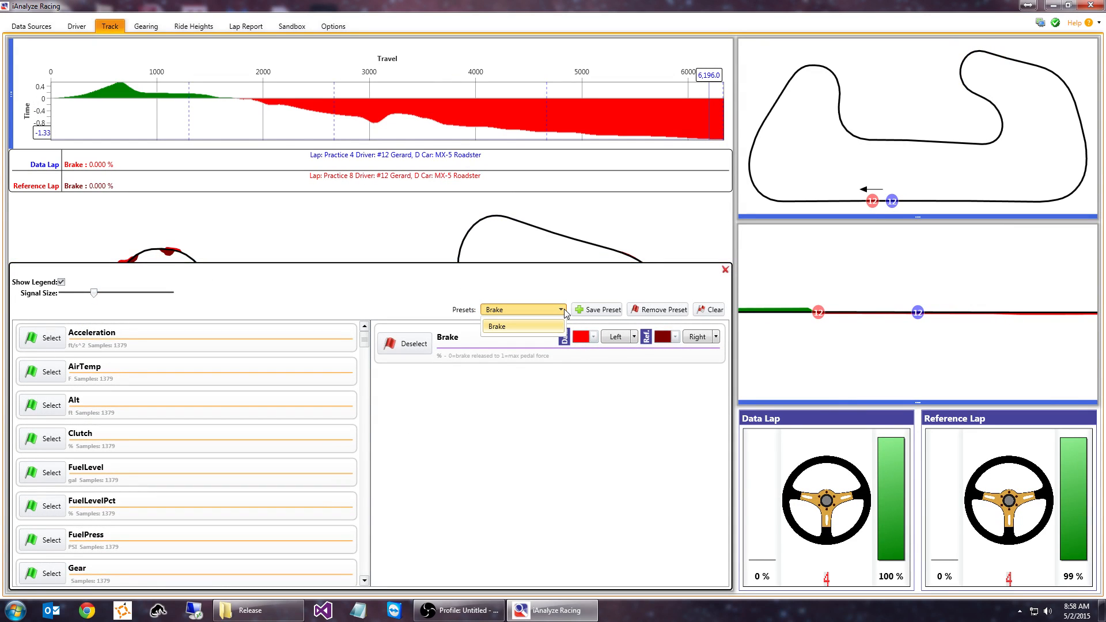
pyautogui.click(562, 311)
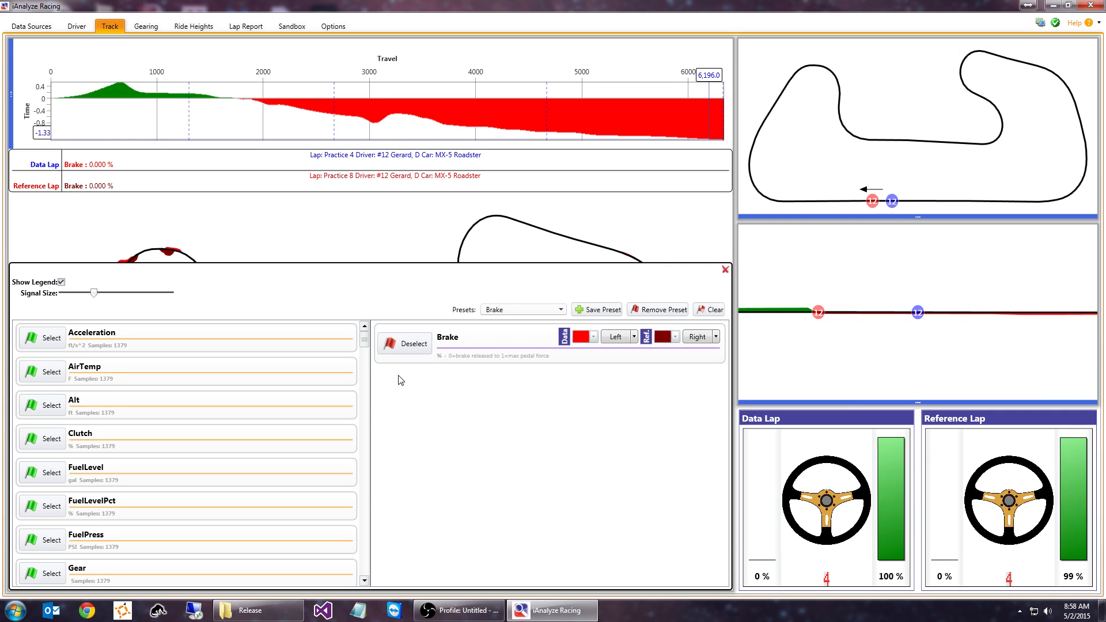
pyautogui.click(712, 311)
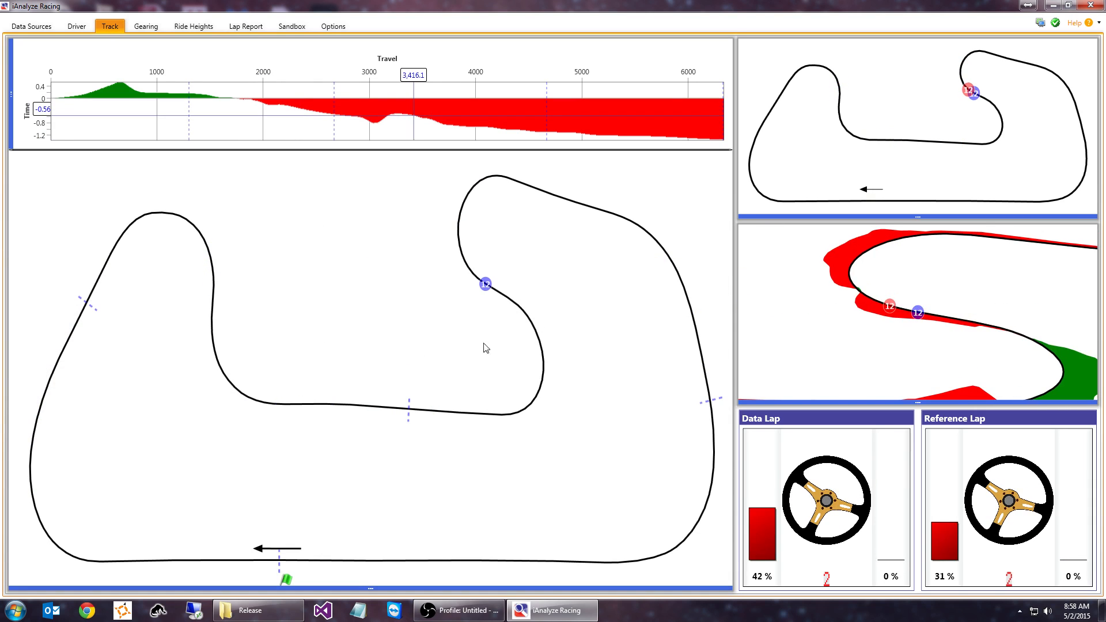
# - Add the Gear_2, Gear_3 and Gear_4 signals to the main track map
pyautogui.click(395, 588)
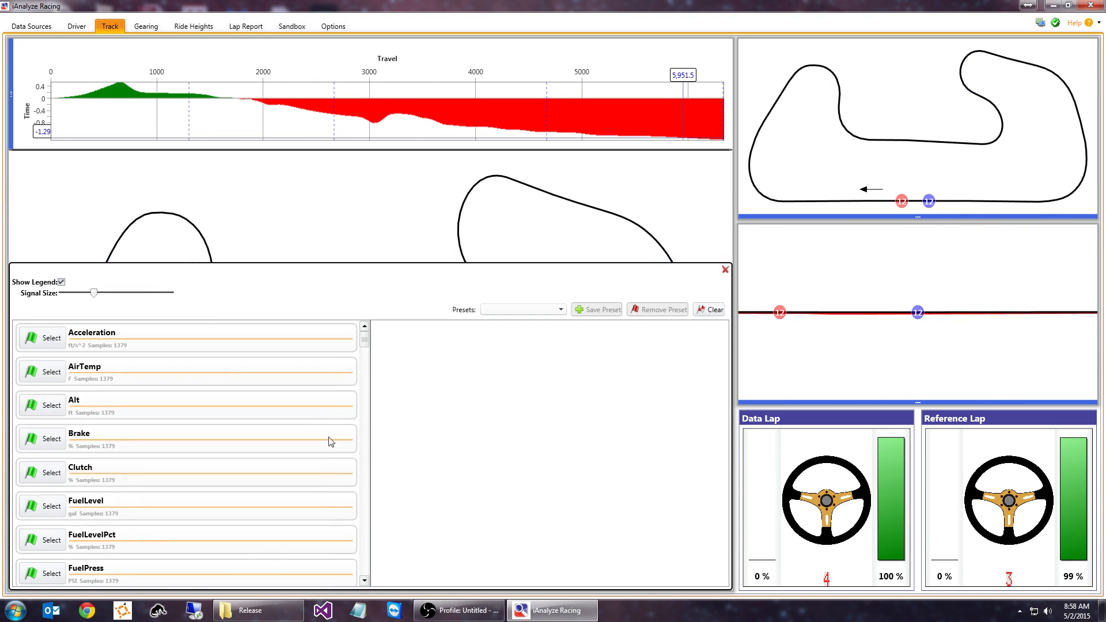
pyautogui.moveTo(364, 346)
pyautogui.mouseDown()
pyautogui.moveTo(362, 363)
pyautogui.moveTo(363, 353)
pyautogui.mouseUp()
pyautogui.click(49, 440)
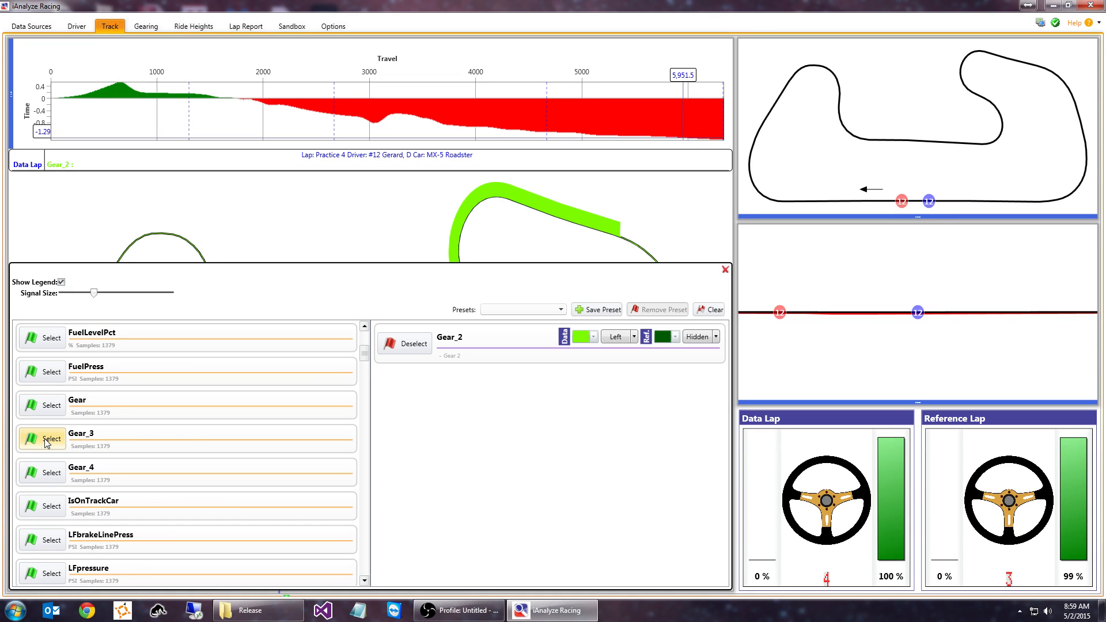
pyautogui.click(47, 470)
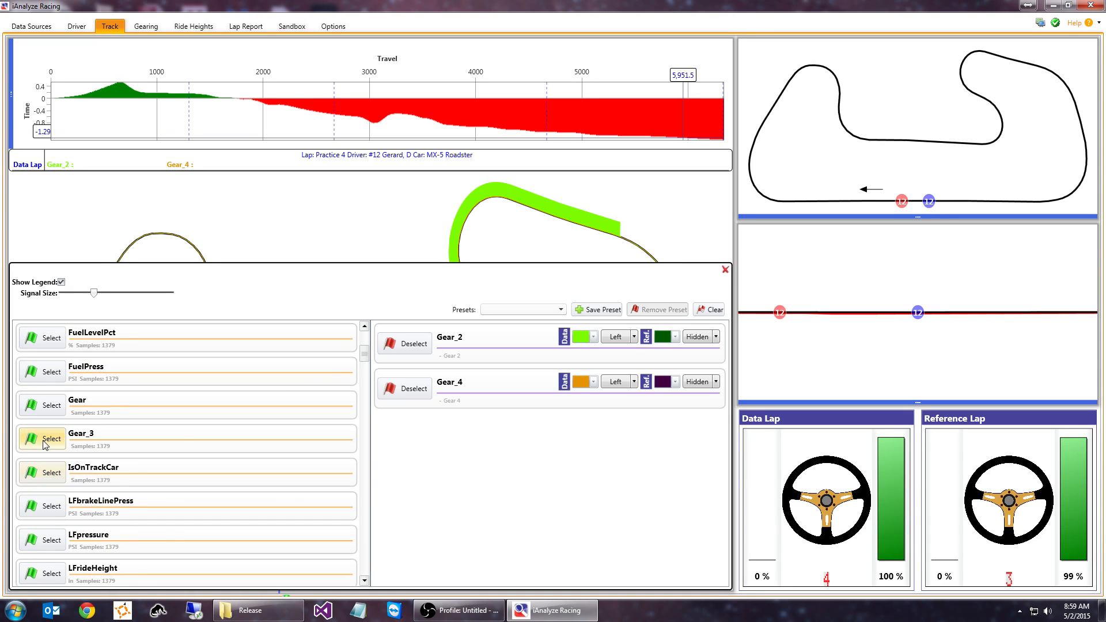
pyautogui.click(45, 441)
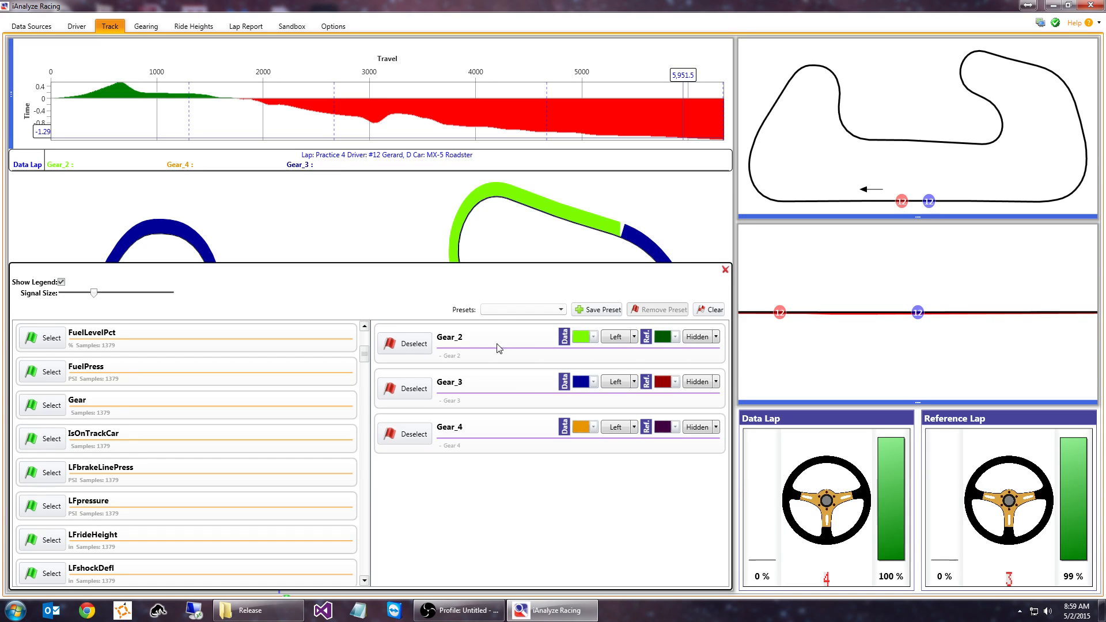
# - Display the Gear_2 signal's reference lap overlay on the Right side of the track line
pyautogui.click(693, 339)
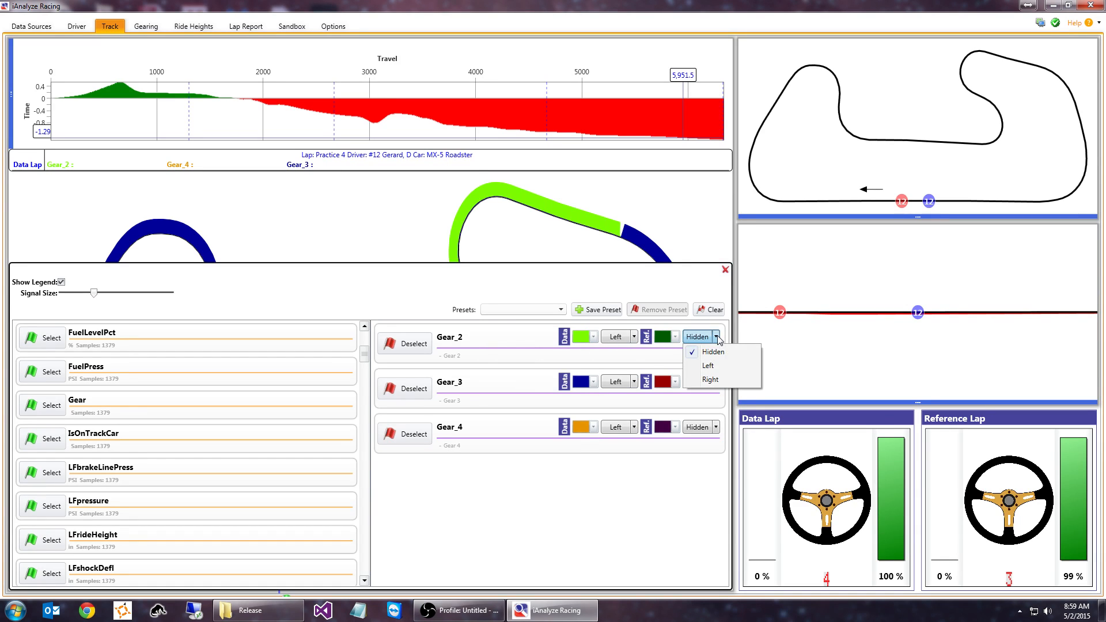
pyautogui.click(710, 379)
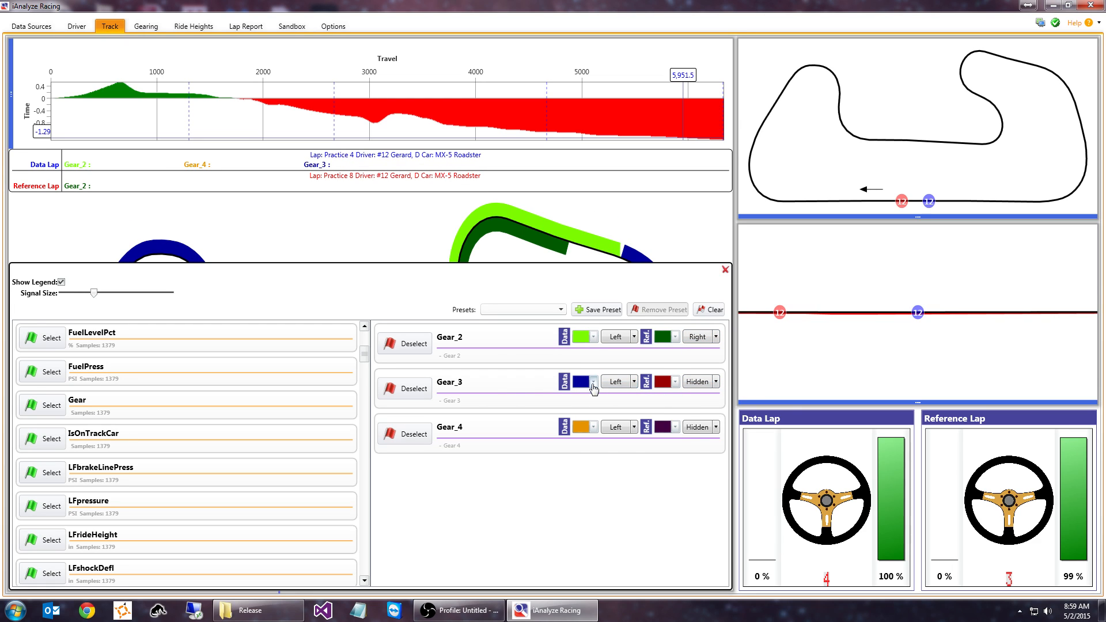
# - Color the Gear_3 signal blue for the data lap and dark blue for the reference lap, and show its reference overlay on the Right
pyautogui.click(593, 388)
pyautogui.click(586, 443)
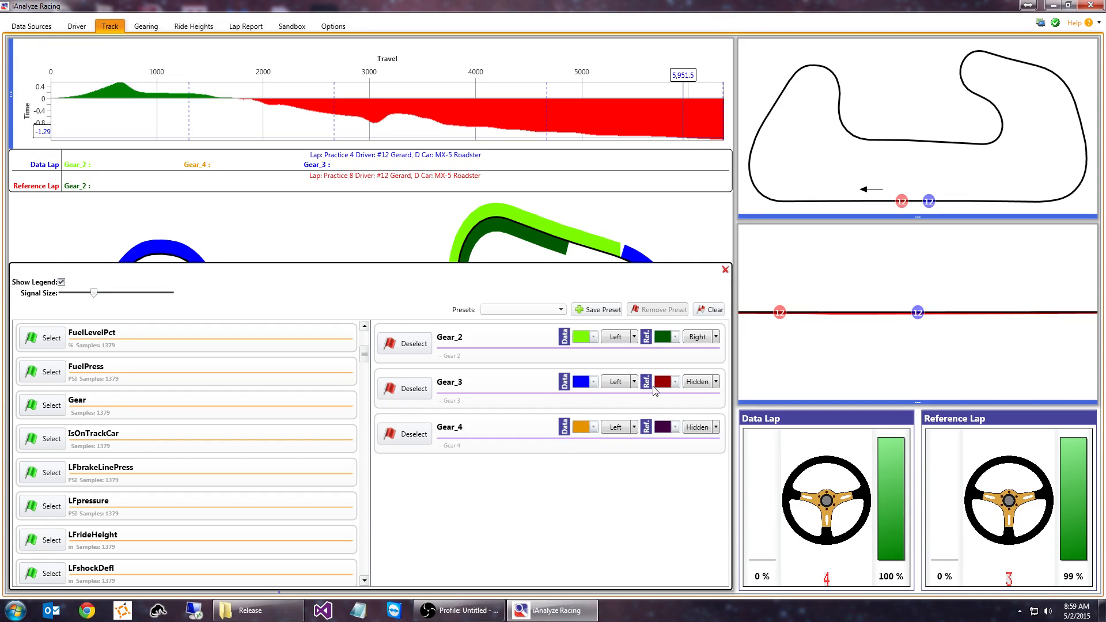
pyautogui.click(675, 383)
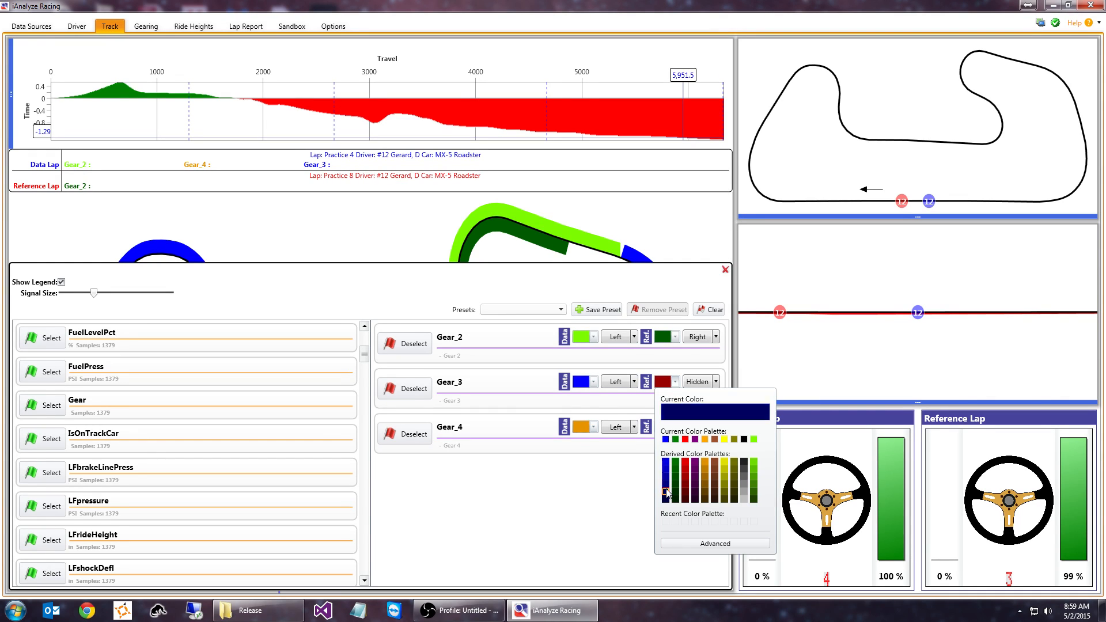
pyautogui.click(667, 491)
pyautogui.click(701, 386)
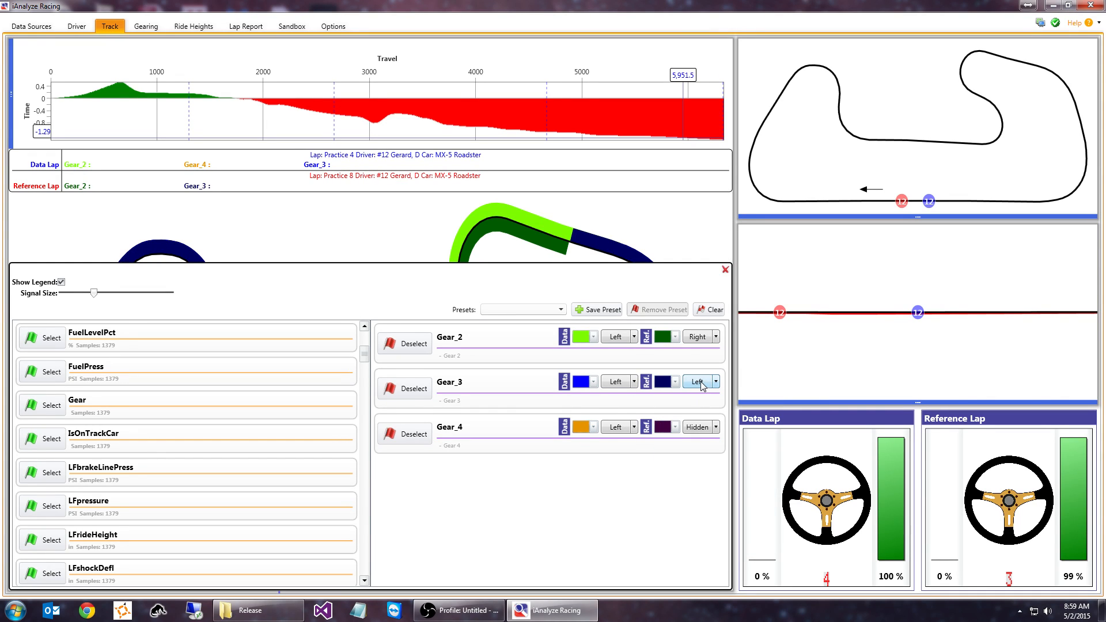
pyautogui.click(703, 387)
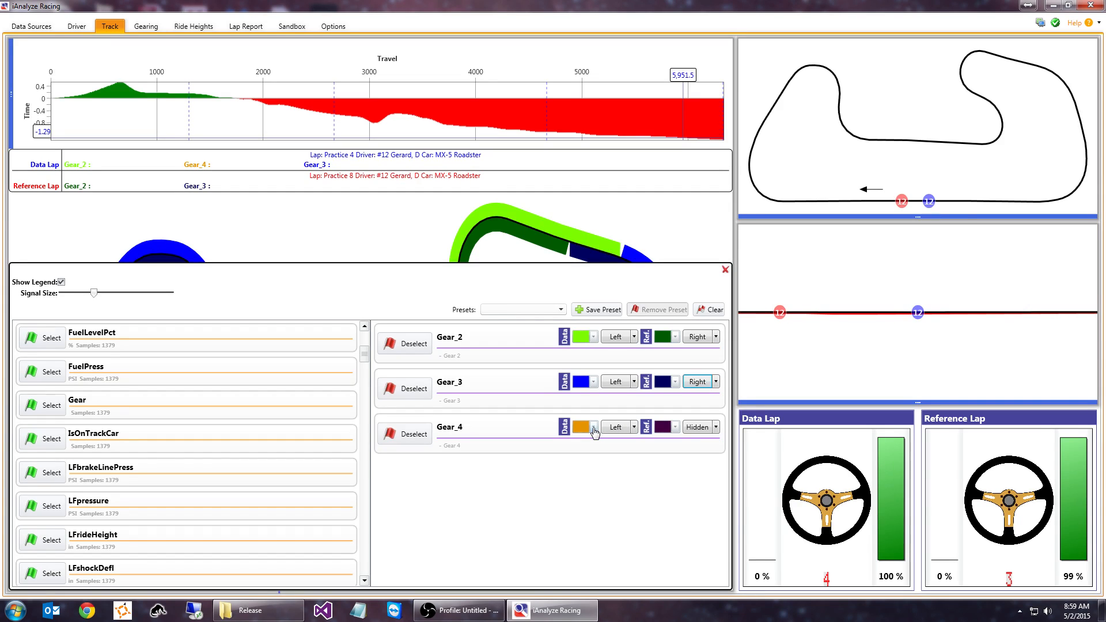
# - Color the Gear_4 signal orange for the data lap and brown for the reference lap, and show its reference overlay on the Right
pyautogui.click(594, 428)
pyautogui.click(623, 485)
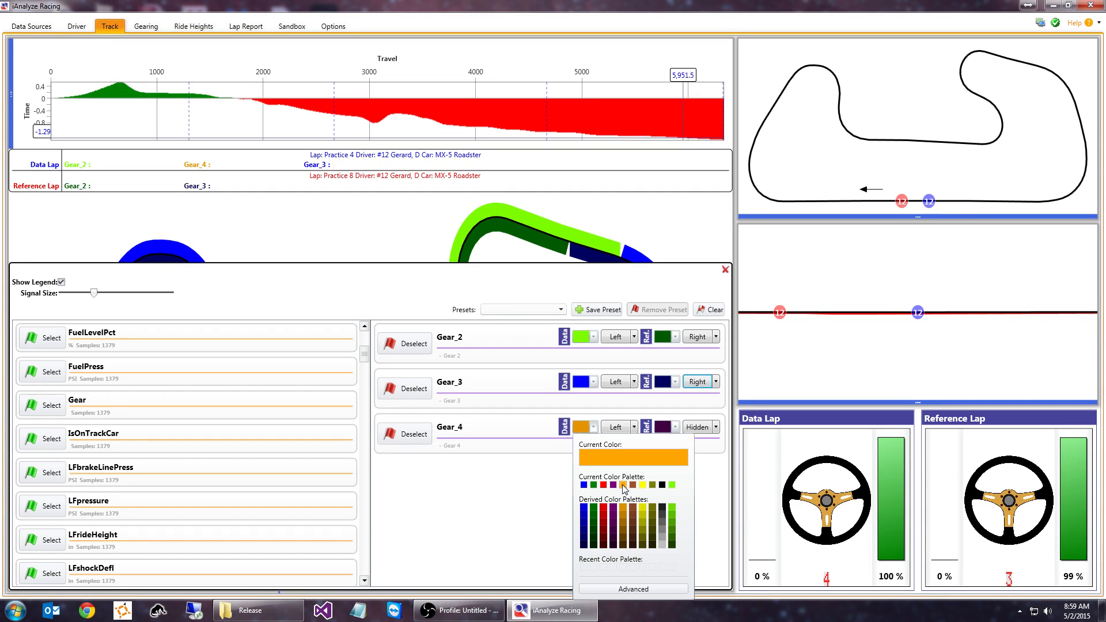
pyautogui.click(623, 486)
pyautogui.click(702, 432)
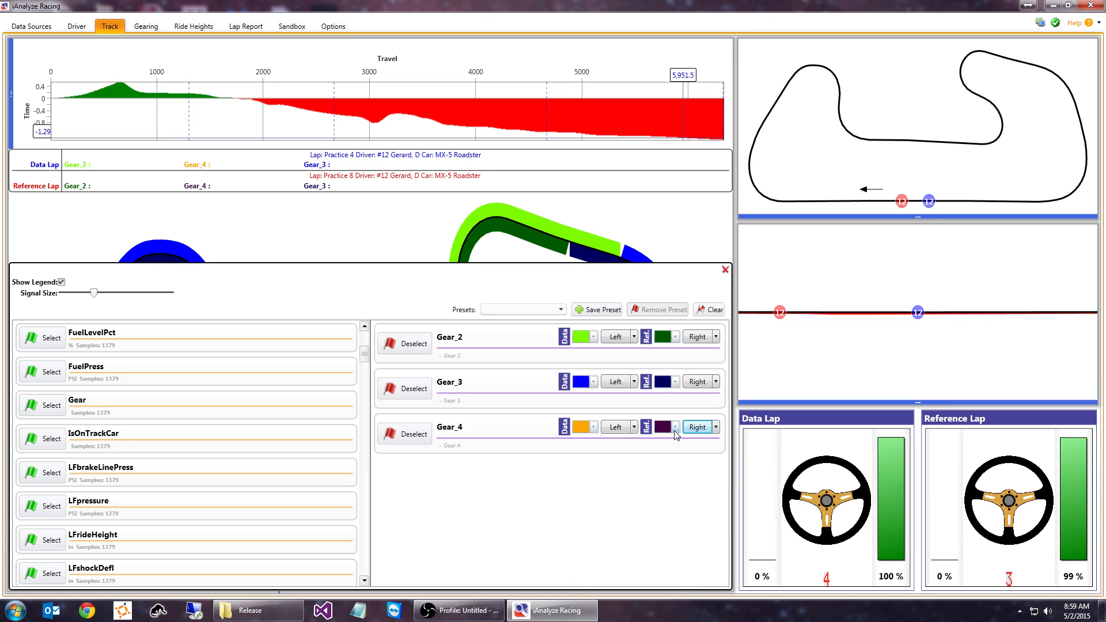
pyautogui.click(674, 429)
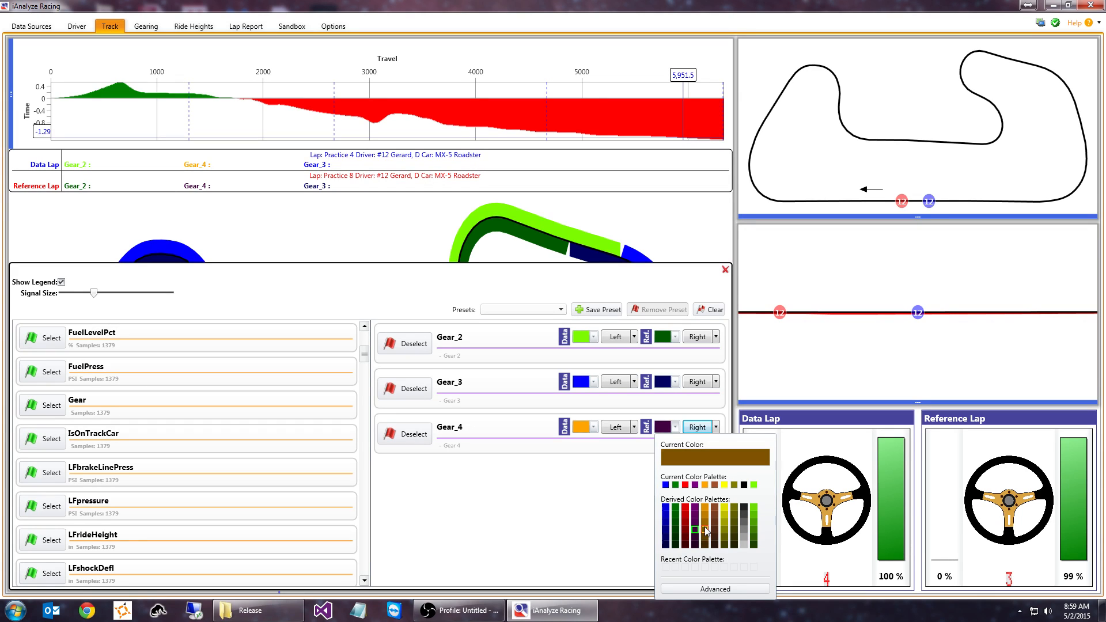
pyautogui.click(705, 524)
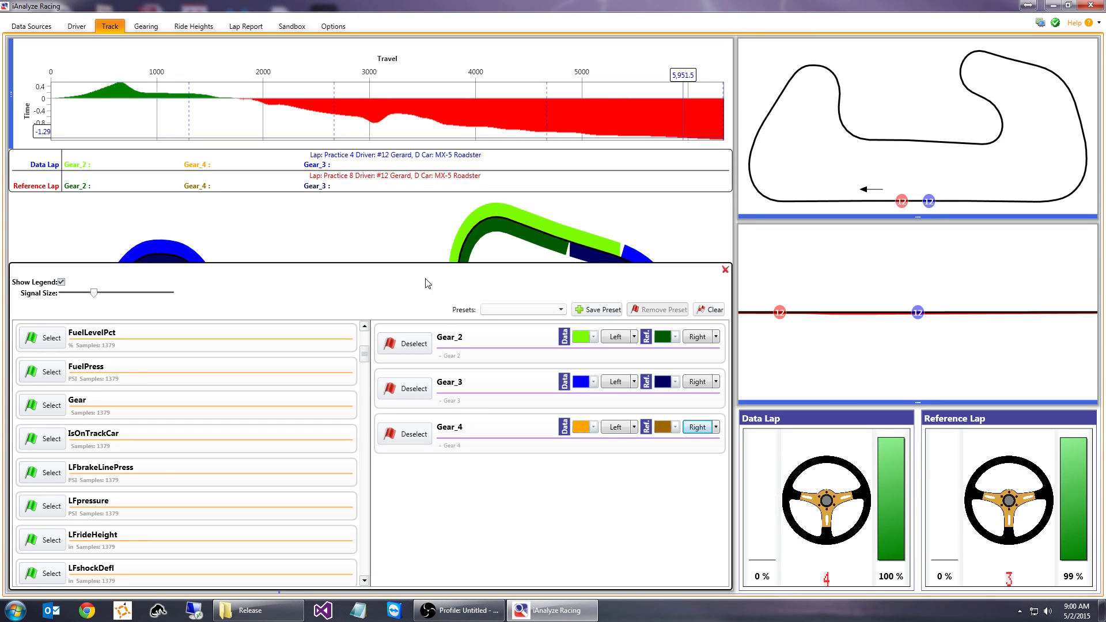
# - Examine where the data and reference laps use gears 2, 3 and 4 along the main track map
pyautogui.click(384, 239)
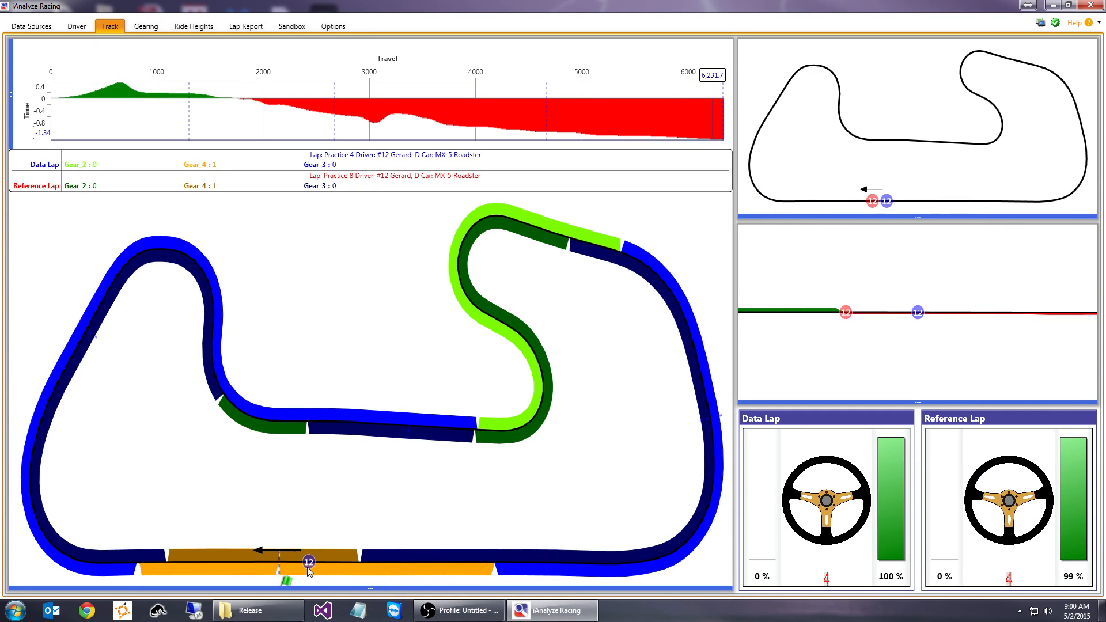
pyautogui.click(324, 588)
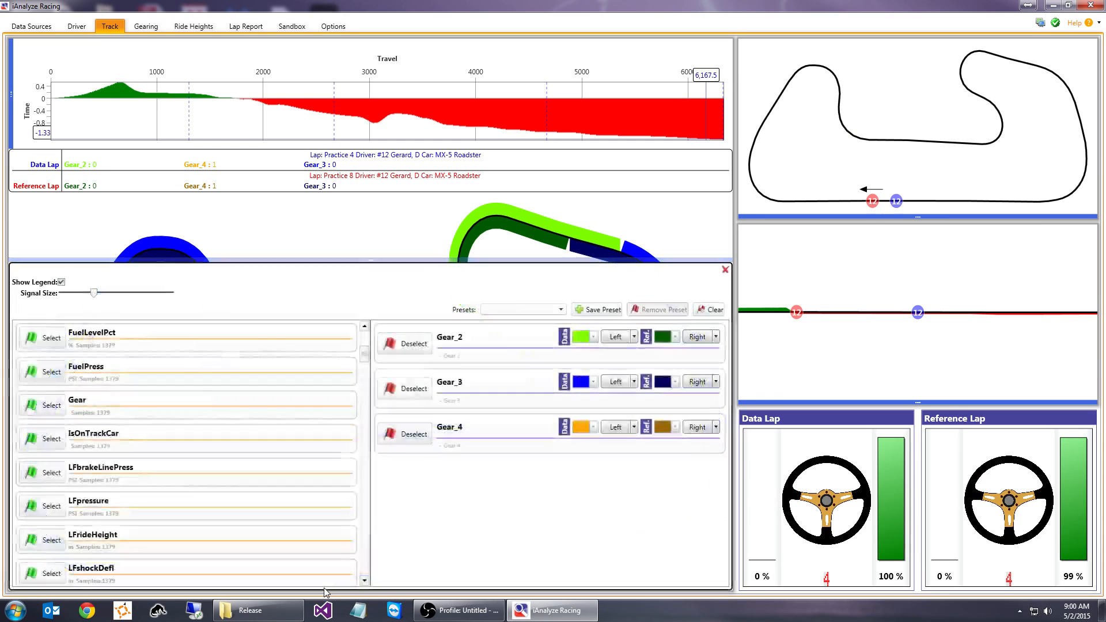
pyautogui.click(260, 242)
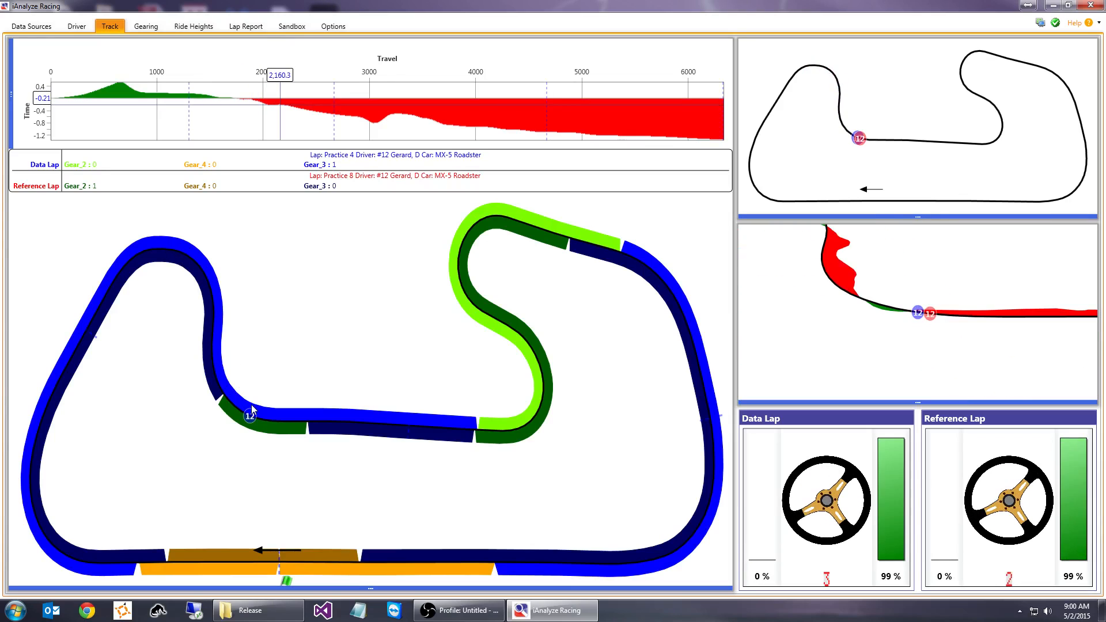
pyautogui.click(336, 586)
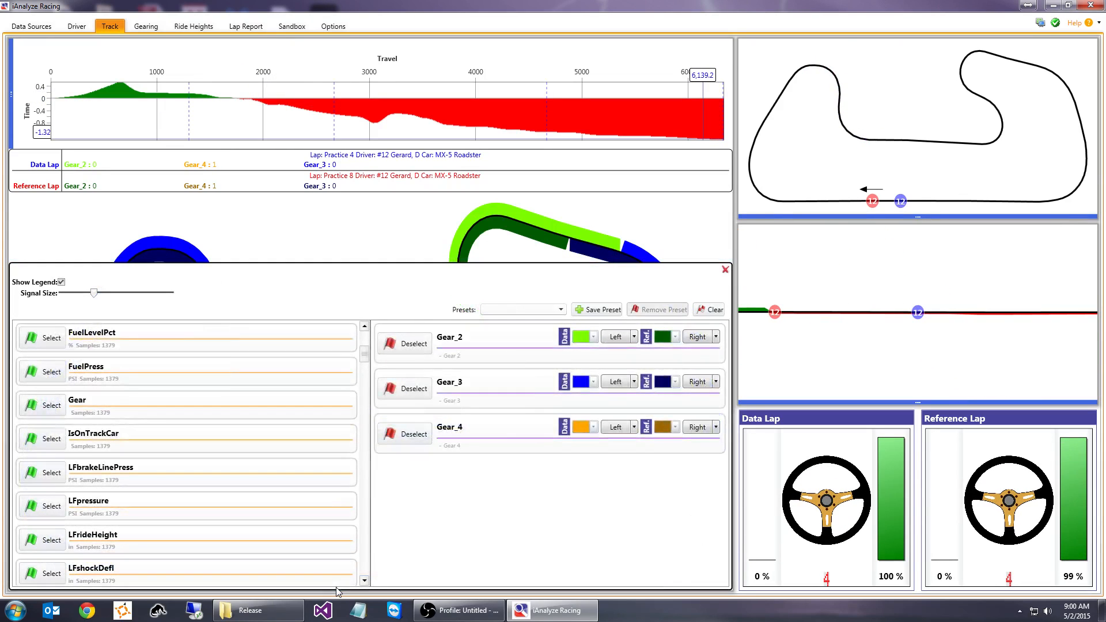
pyautogui.click(381, 198)
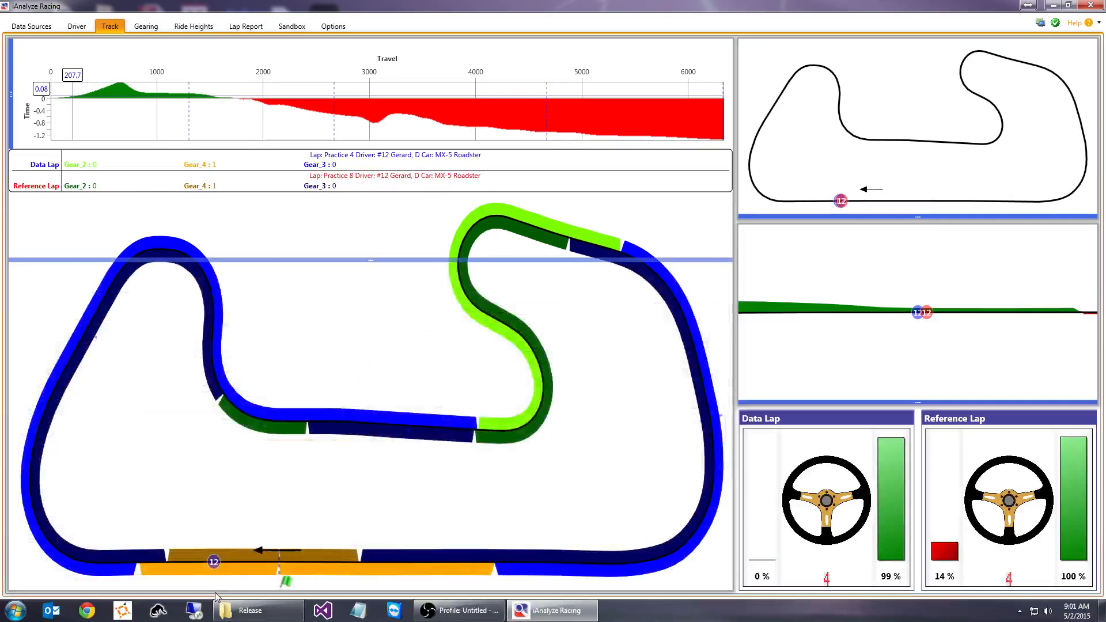
pyautogui.click(215, 588)
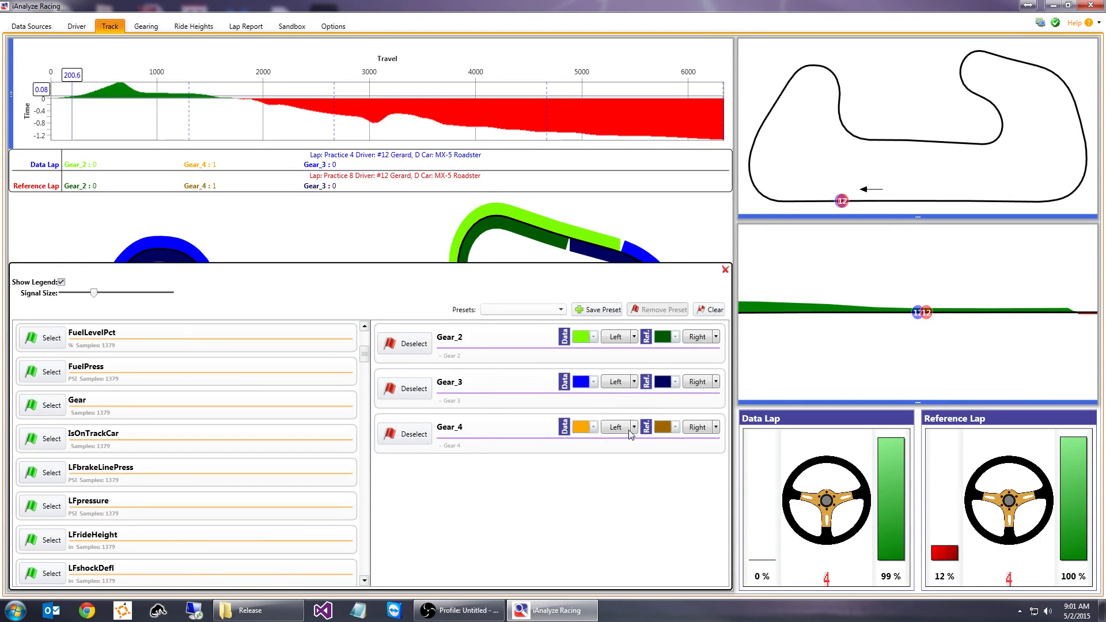
pyautogui.click(446, 231)
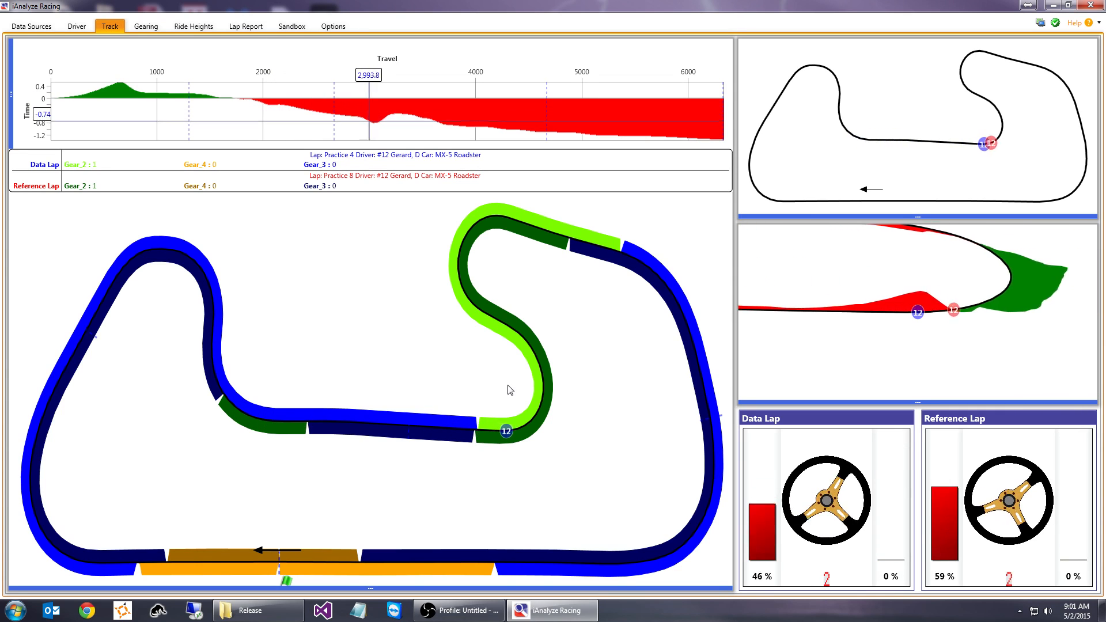
# - Save the current gear signal configuration as a preset named "Gears"
pyautogui.click(487, 588)
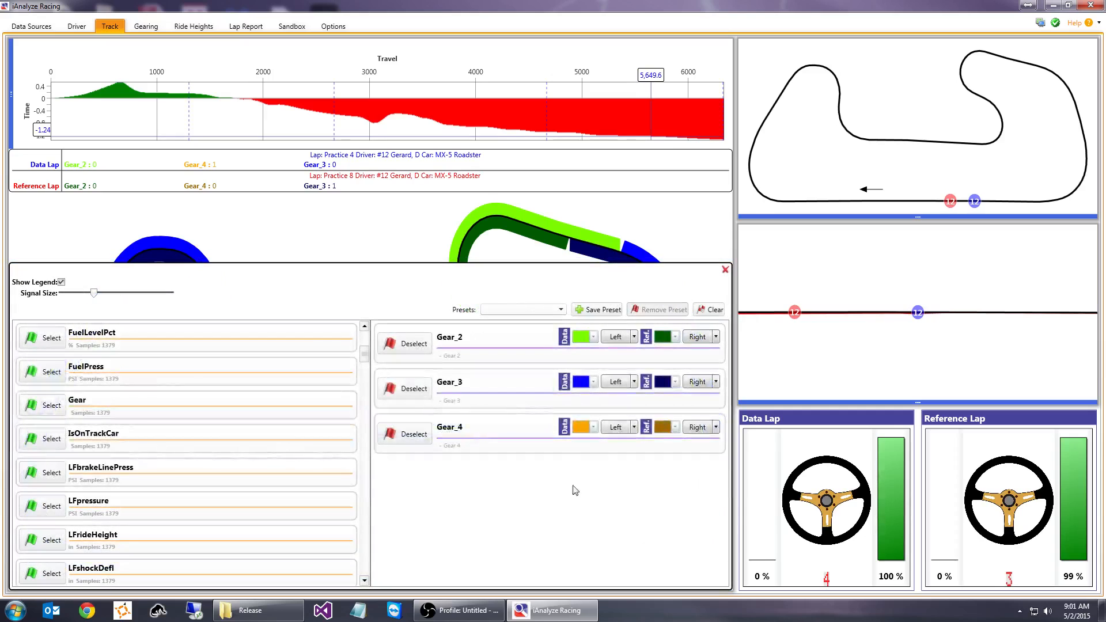
pyautogui.click(601, 311)
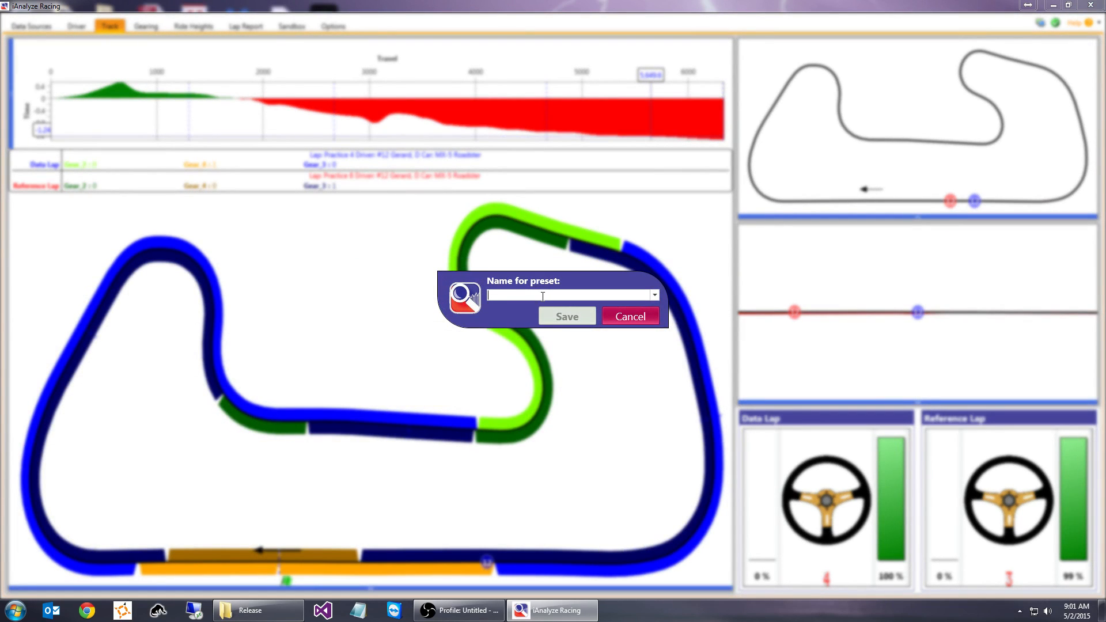
pyautogui.write('Ge')
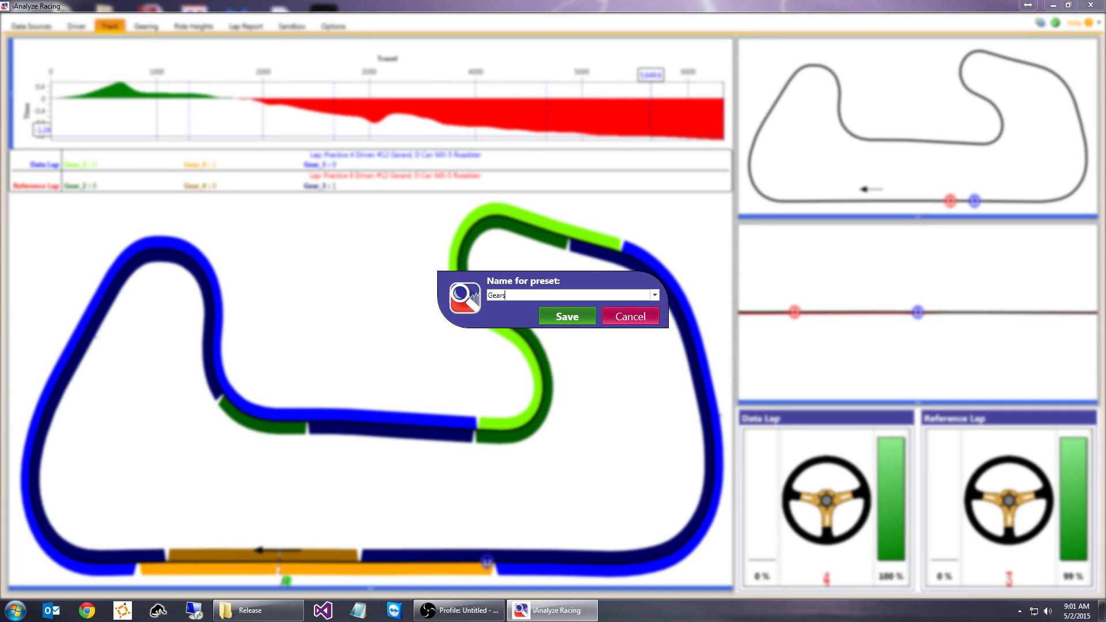
pyautogui.write('ars')
pyautogui.click(554, 316)
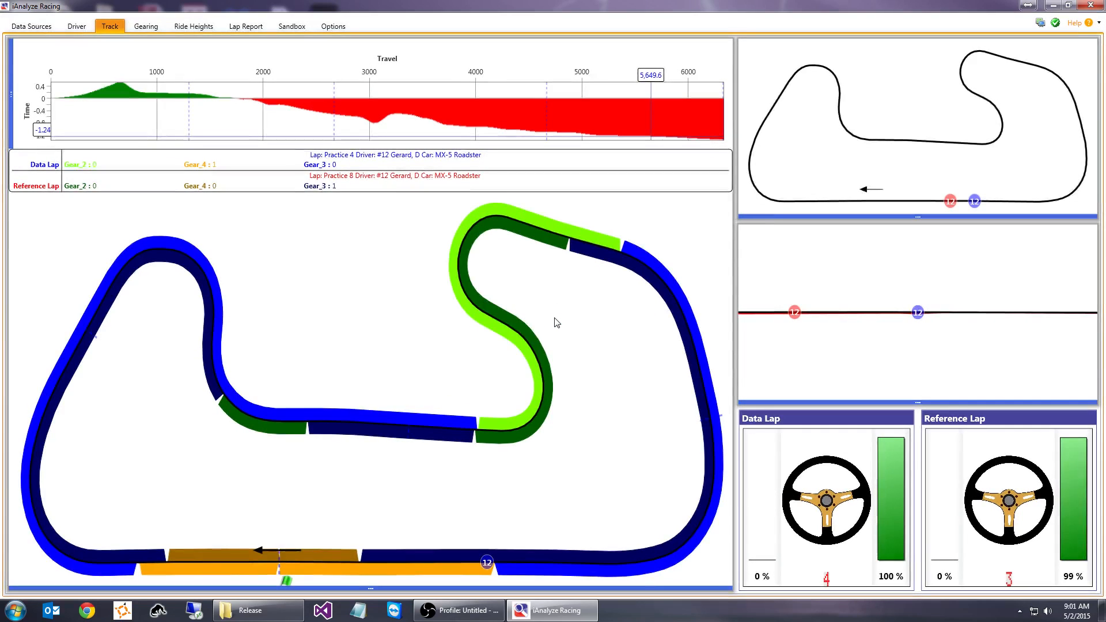
# - Load the "Brake" signal preset on the main track map
pyautogui.click(449, 589)
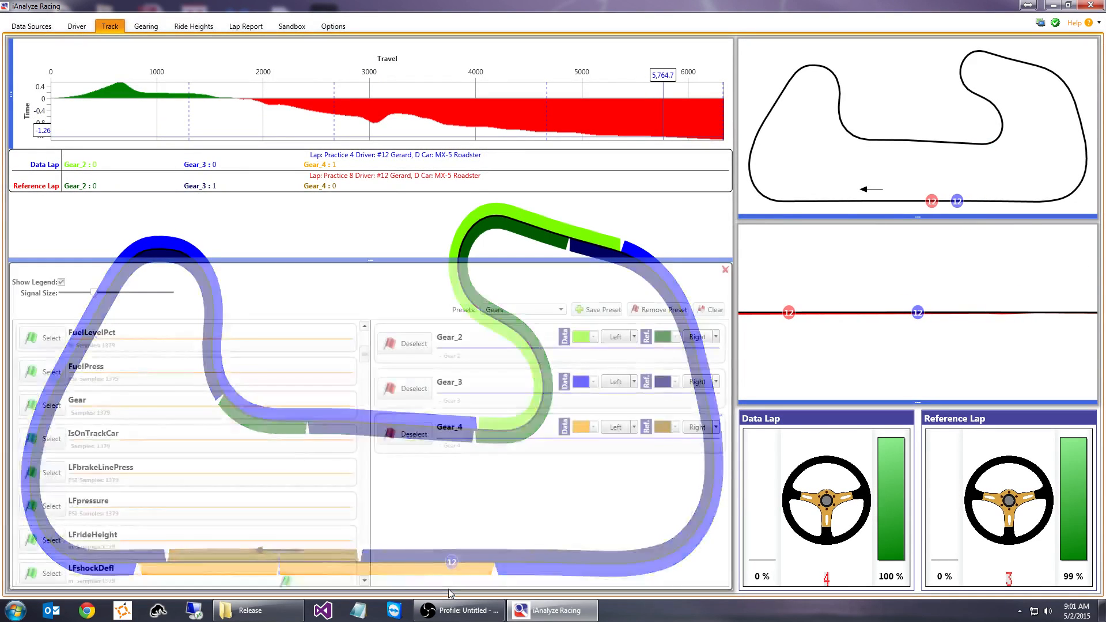
pyautogui.click(521, 309)
pyautogui.click(522, 333)
pyautogui.click(459, 192)
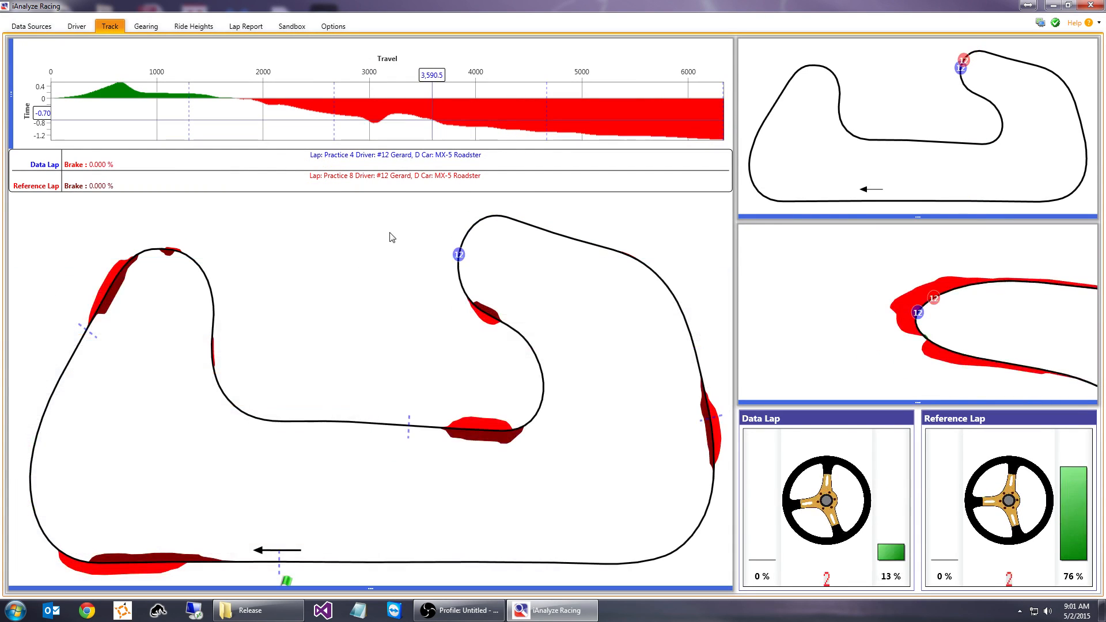
# - Switch the main track map to the "Gears" signal preset and view its overlays
pyautogui.click(370, 587)
pyautogui.click(550, 312)
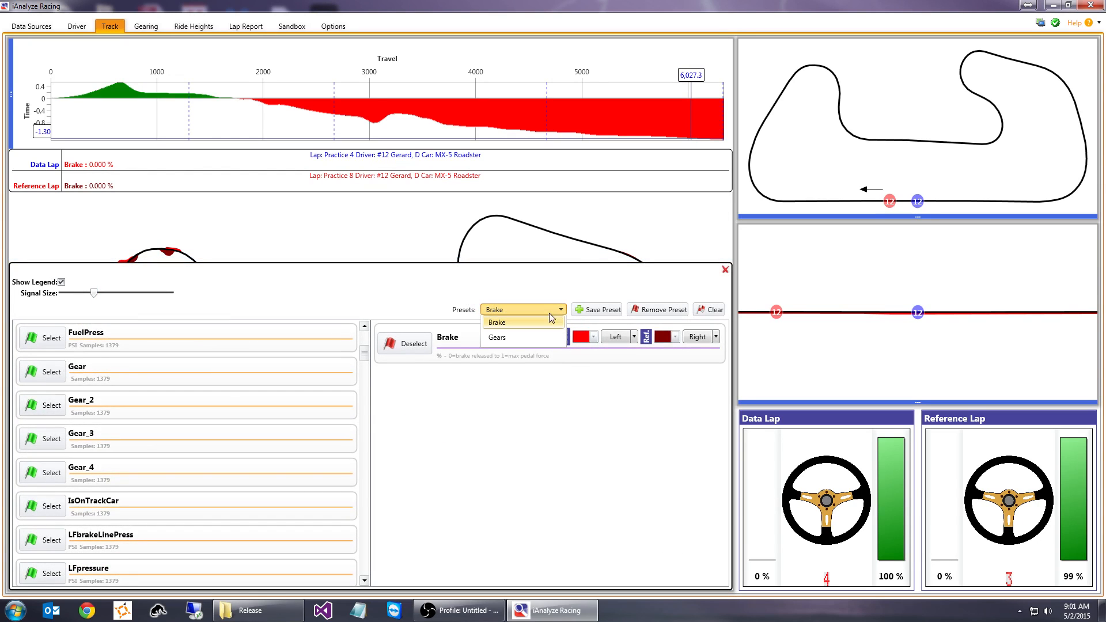
pyautogui.click(512, 342)
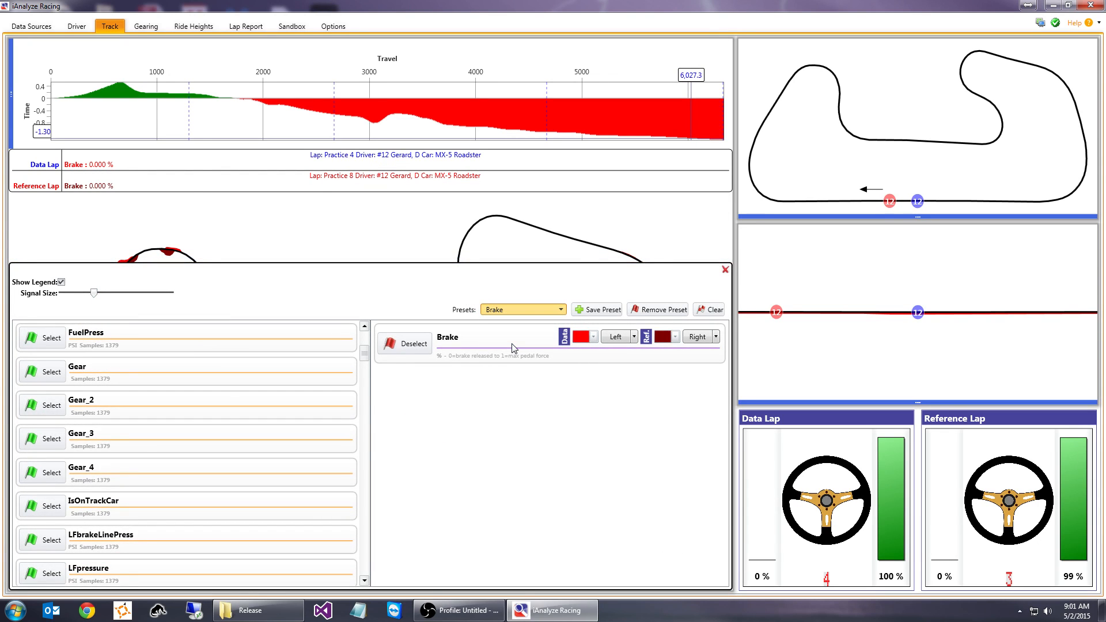
pyautogui.click(470, 238)
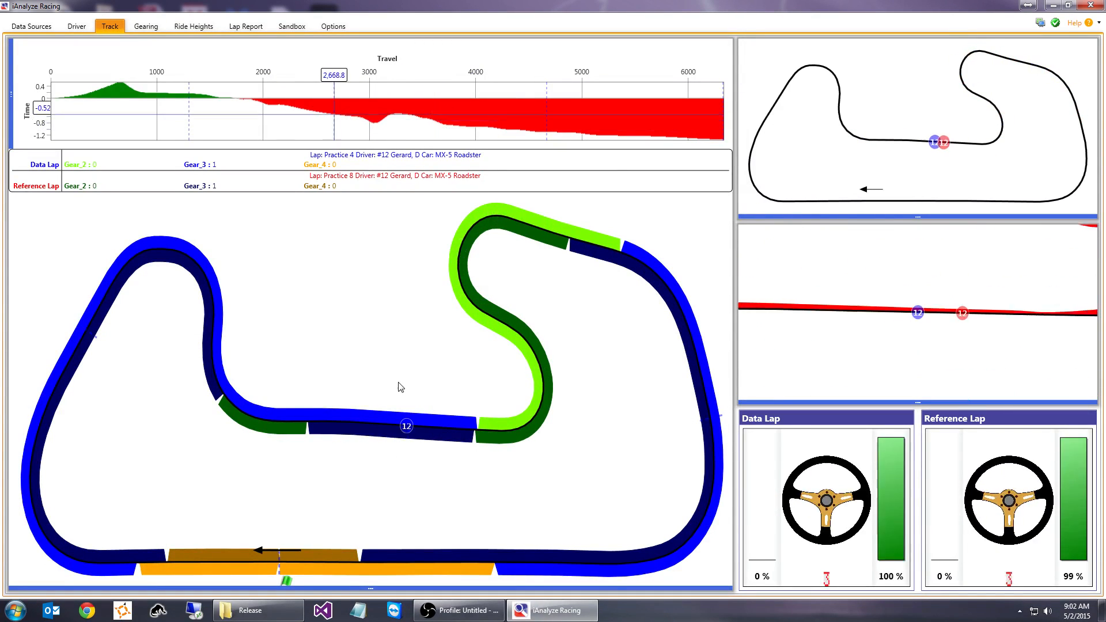
# - Look through the list of signals available for the track map
pyautogui.click(361, 588)
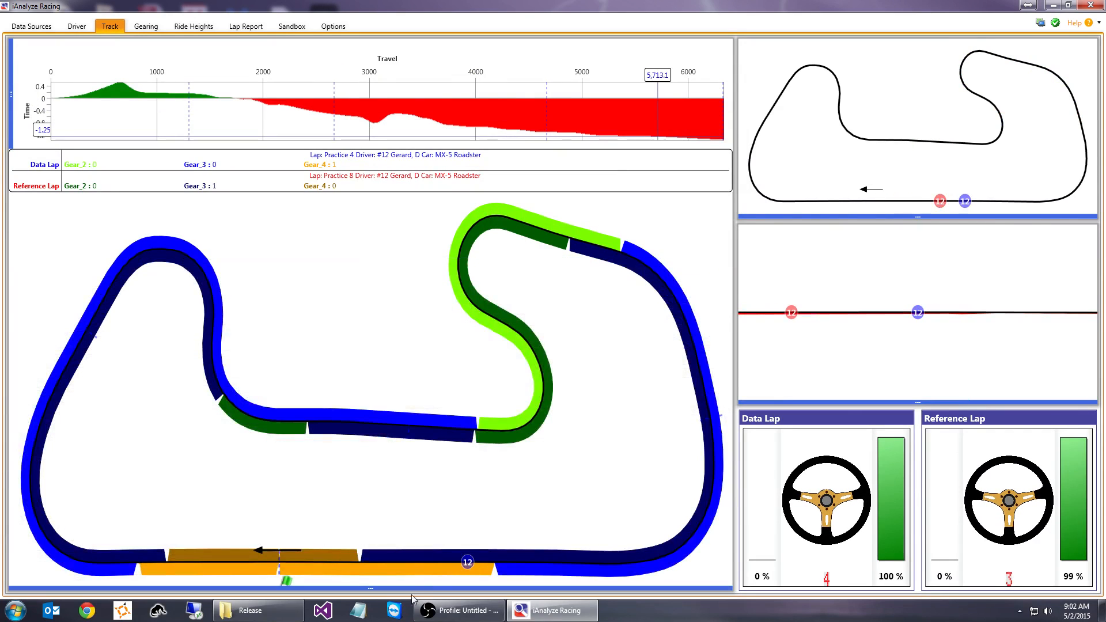
pyautogui.click(410, 589)
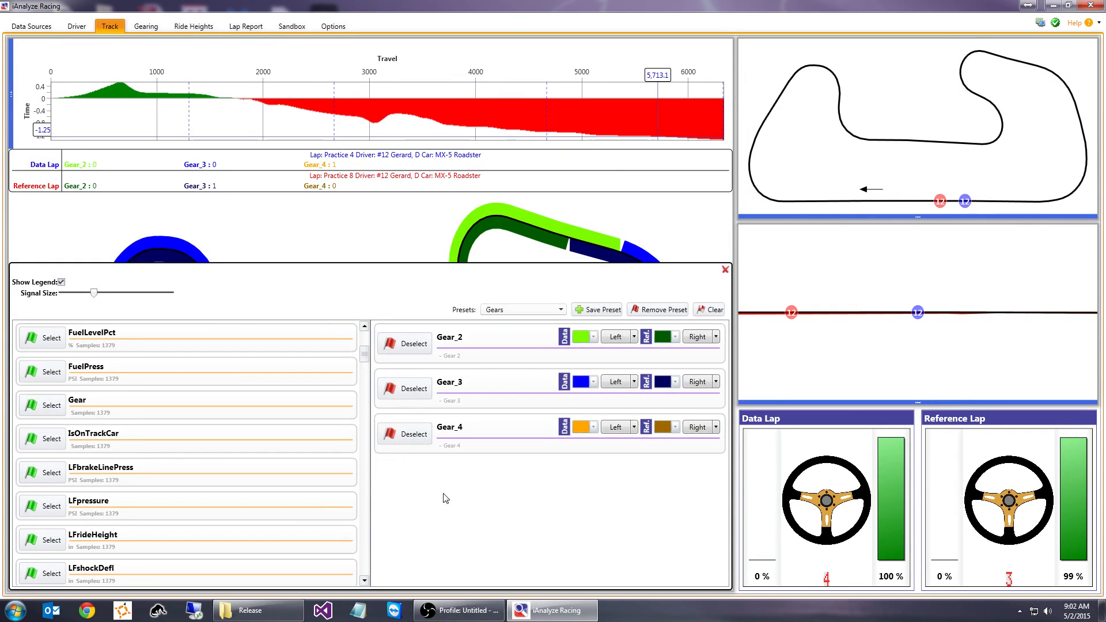
pyautogui.moveTo(360, 357); pyautogui.dragTo(369, 330)
pyautogui.scroll(-20, 352, 415)
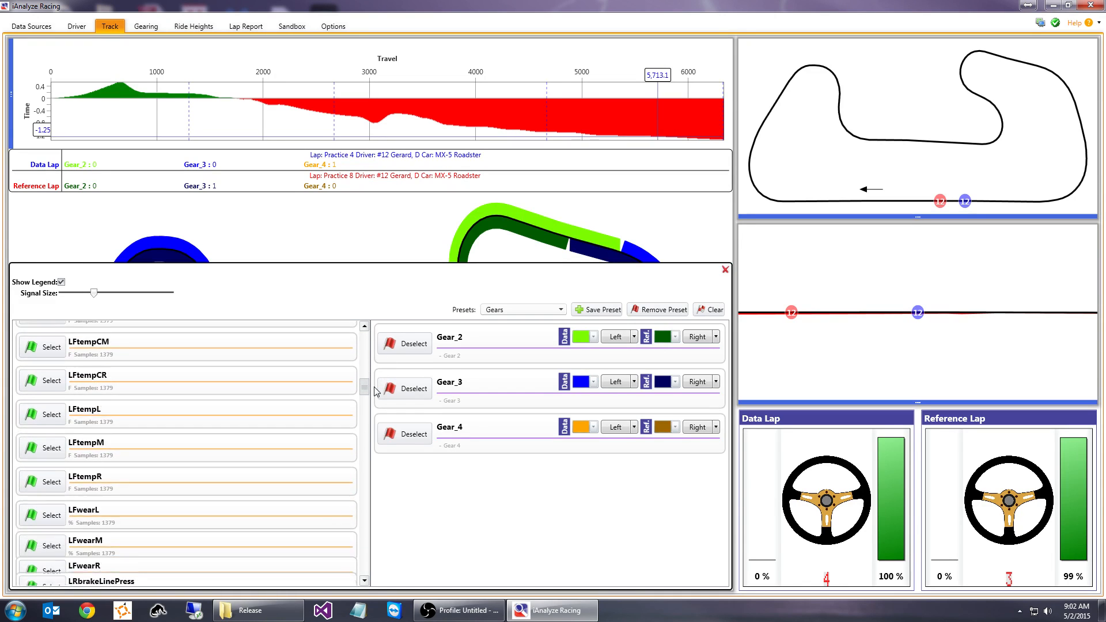
pyautogui.scroll(-8, 348, 528)
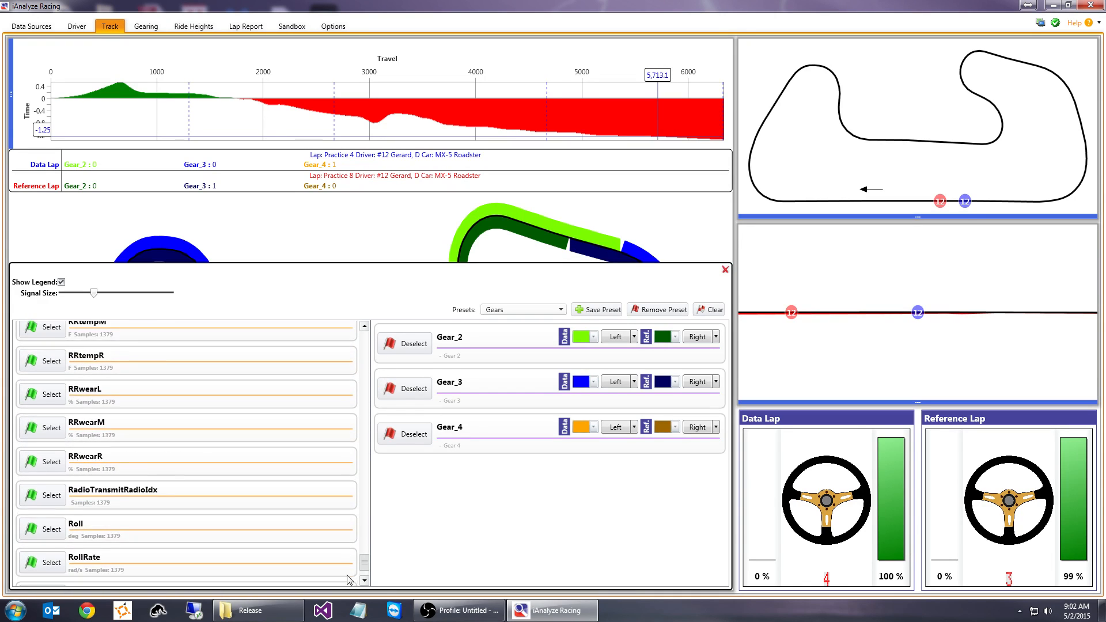
pyautogui.scroll(15, 357, 477)
pyautogui.moveTo(357, 477); pyautogui.dragTo(362, 353)
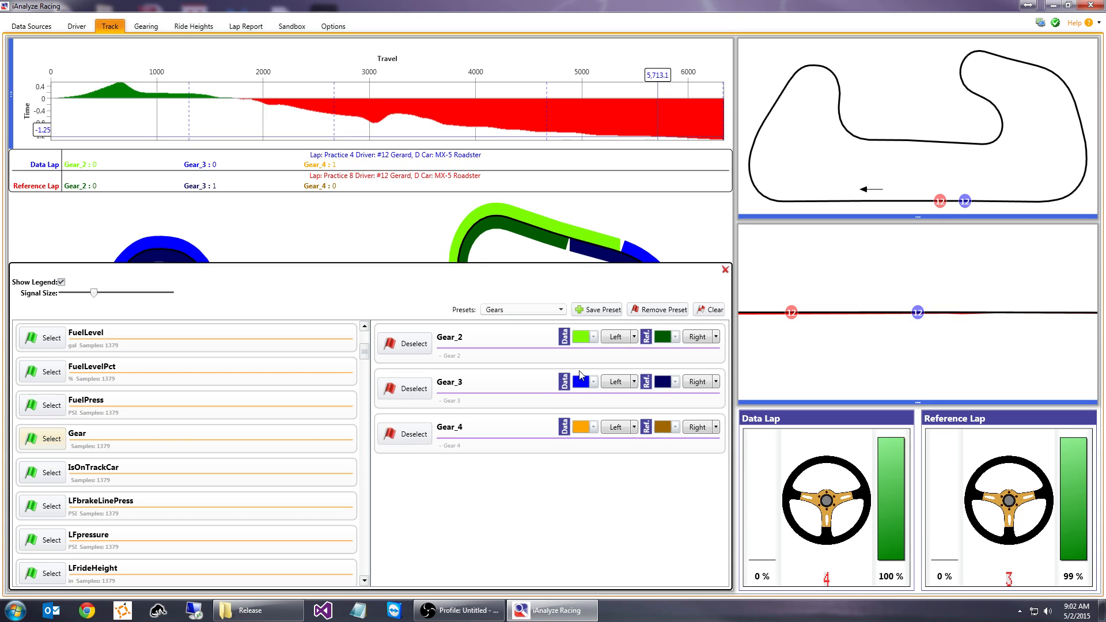
# - Clear all selected signals and display only the Gear signal on the main track map
pyautogui.click(710, 311)
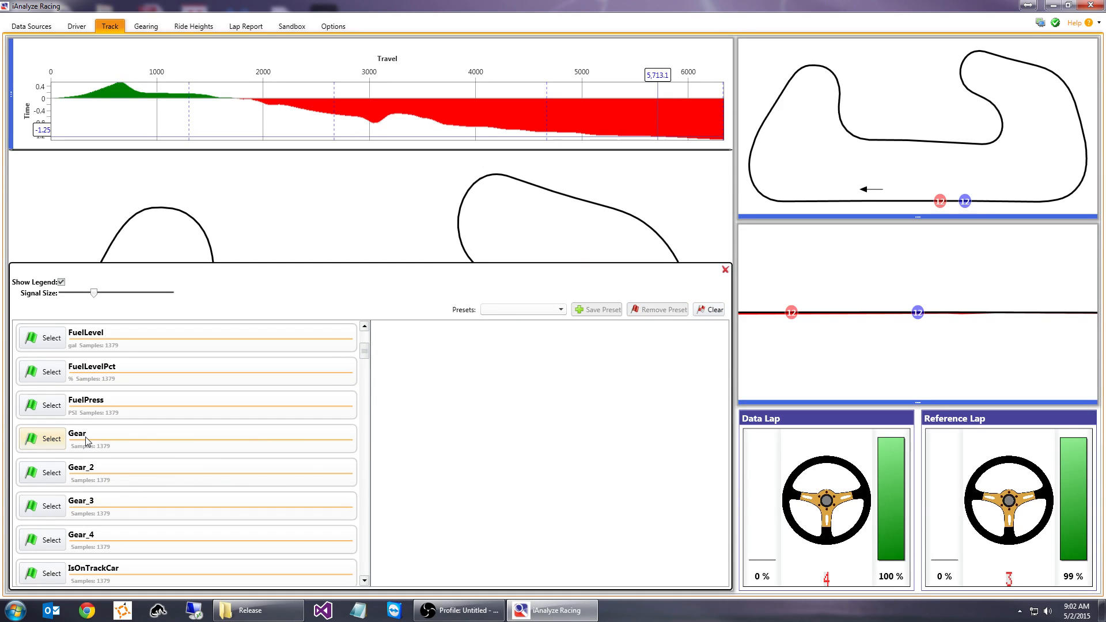
pyautogui.click(51, 441)
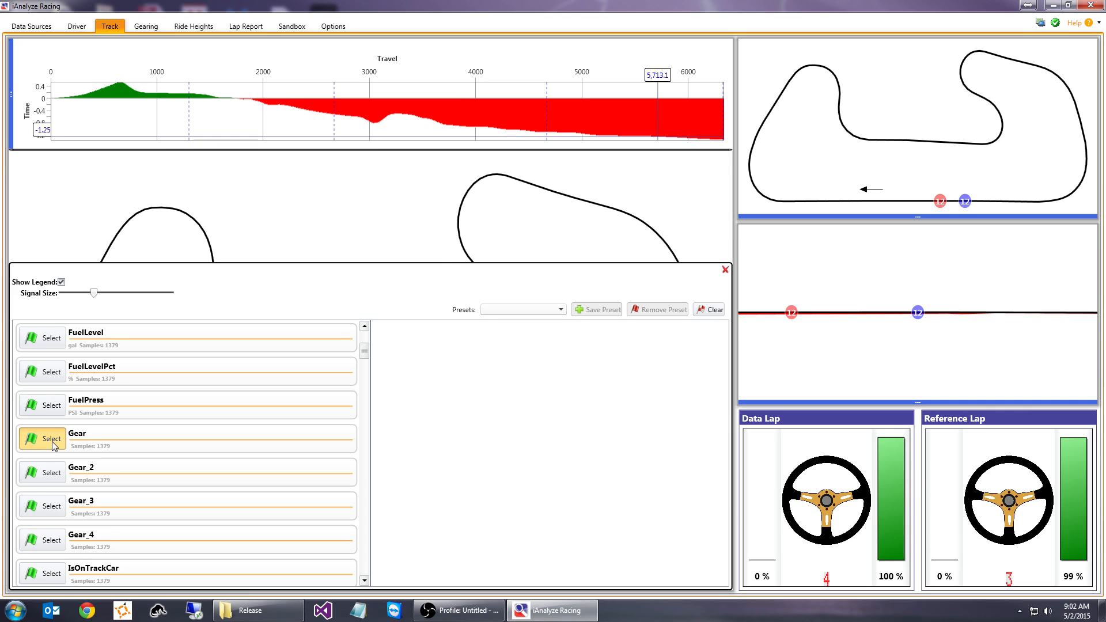
pyautogui.click(393, 229)
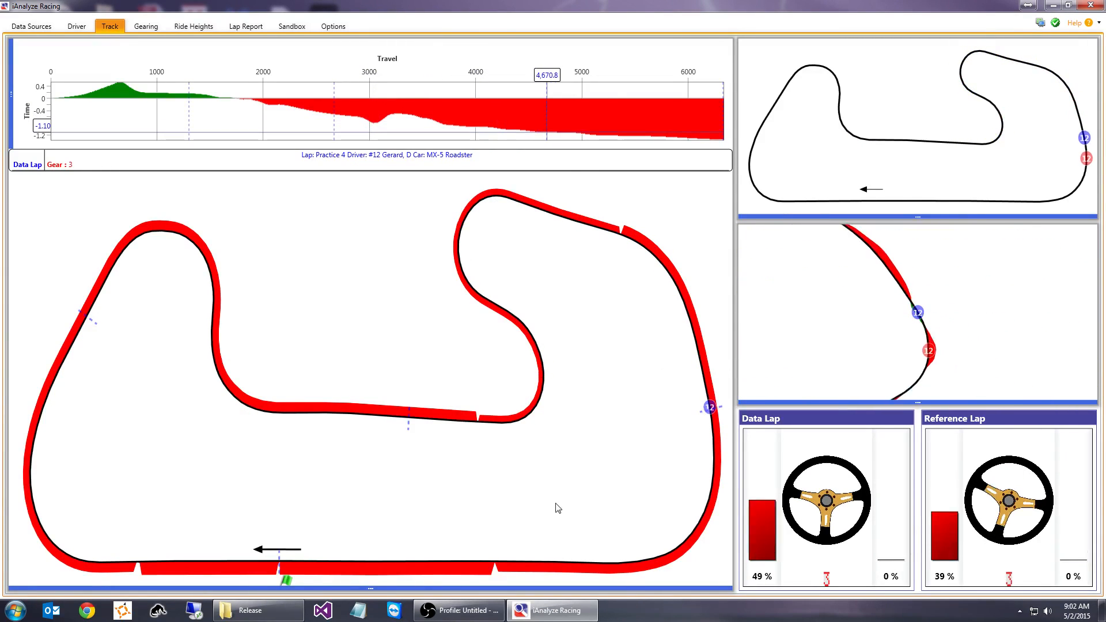
# - Clear the Gear signal and display the FuelPress signal on the main track map instead
pyautogui.click(398, 588)
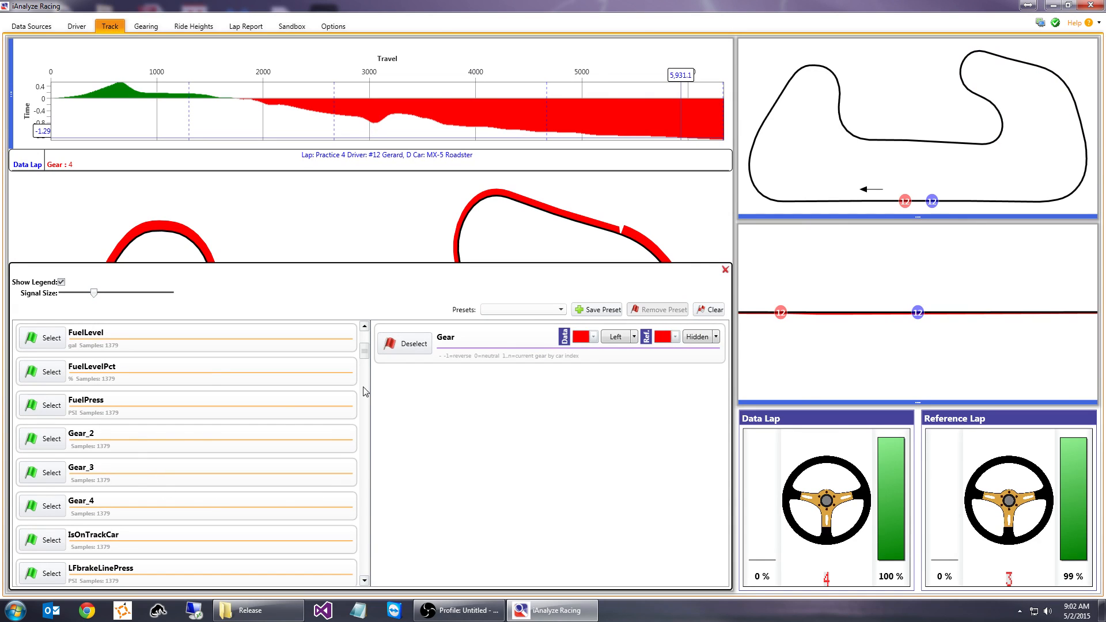
pyautogui.click(713, 310)
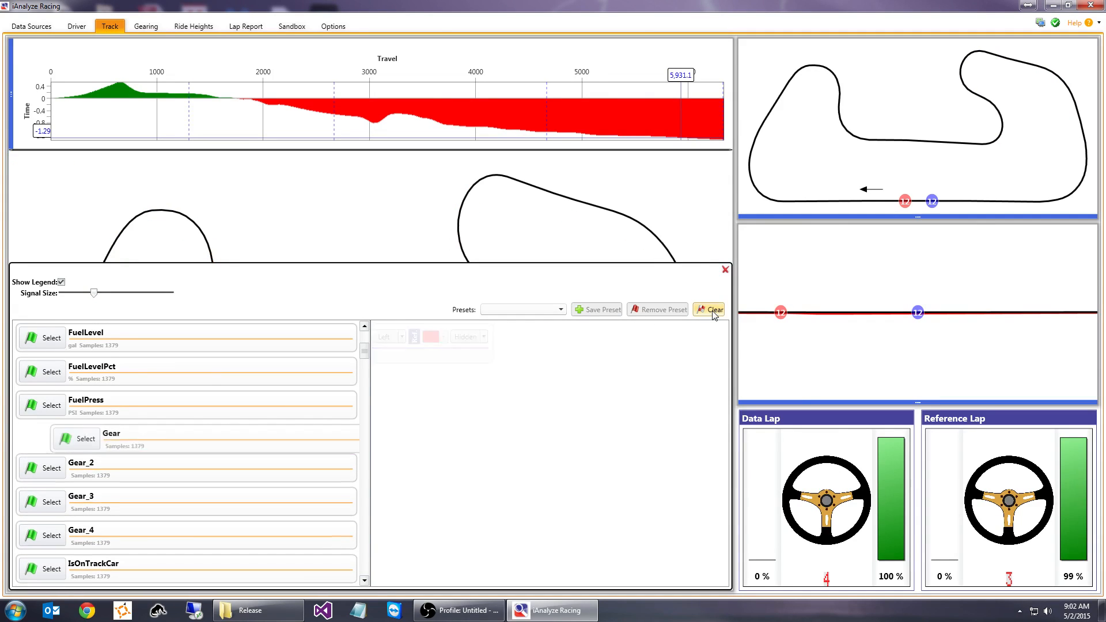
pyautogui.click(42, 409)
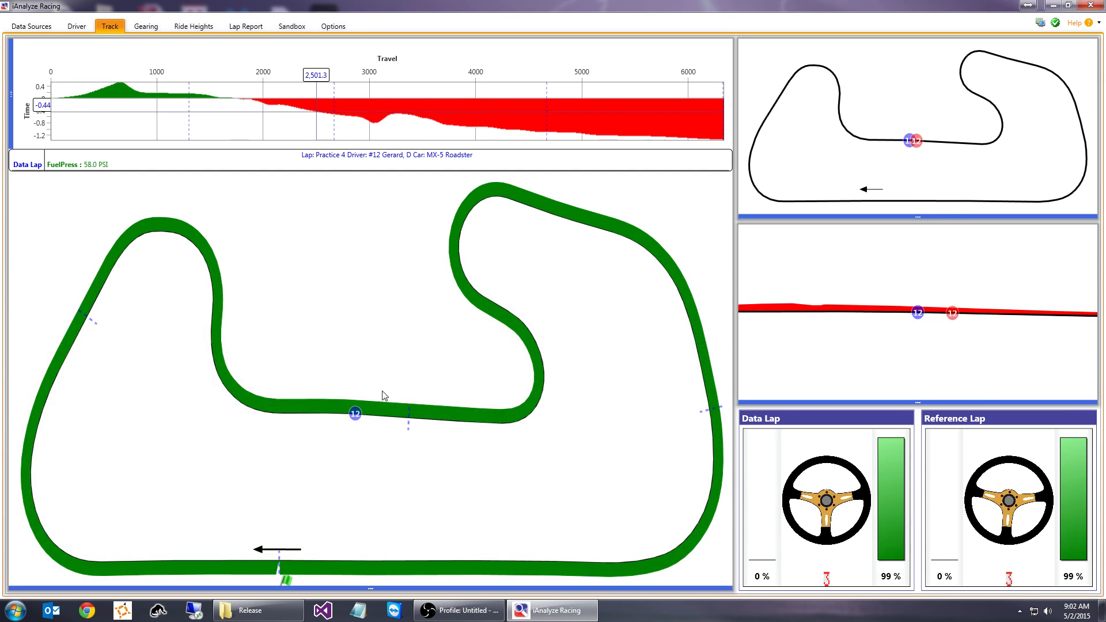
# - Remove the FuelPress signal from the main track map and look through the other signals available
pyautogui.click(344, 588)
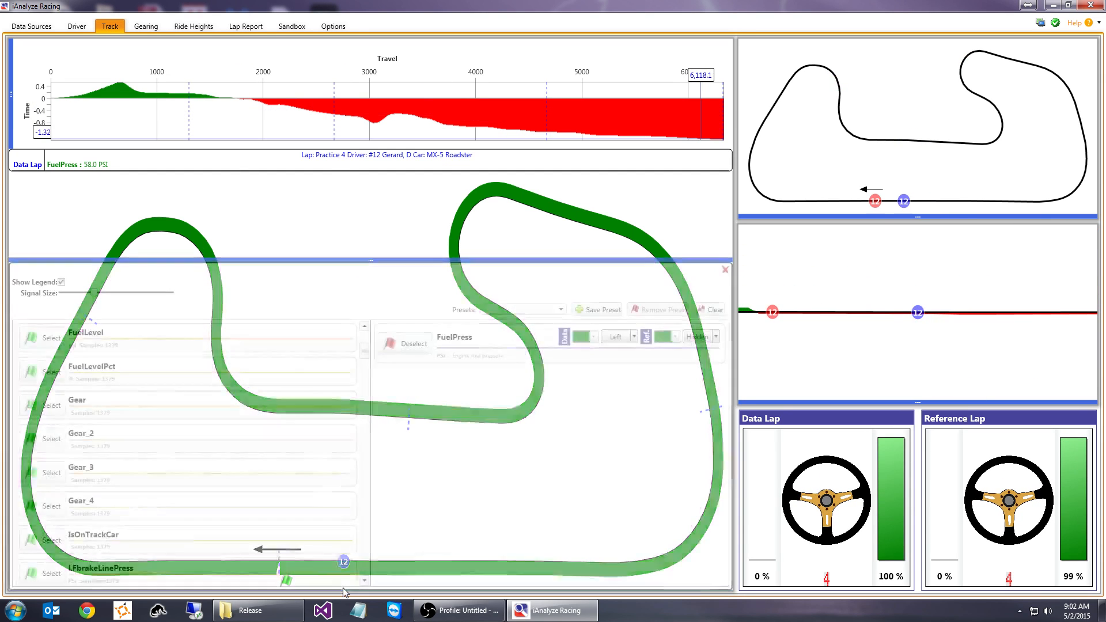
pyautogui.click(423, 352)
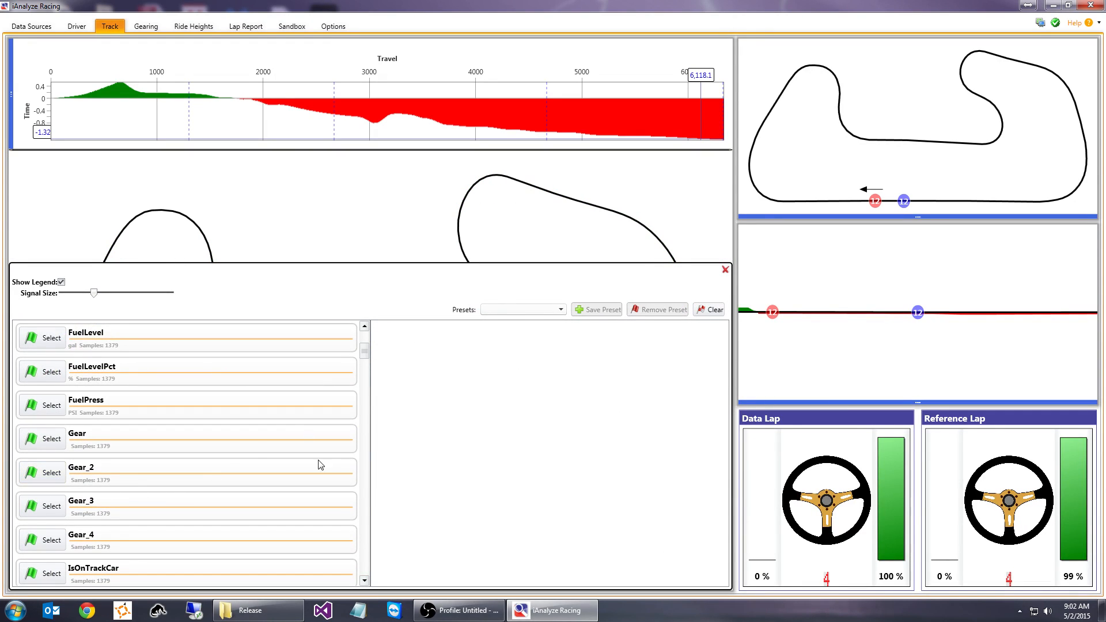
pyautogui.scroll(-5, 216, 464)
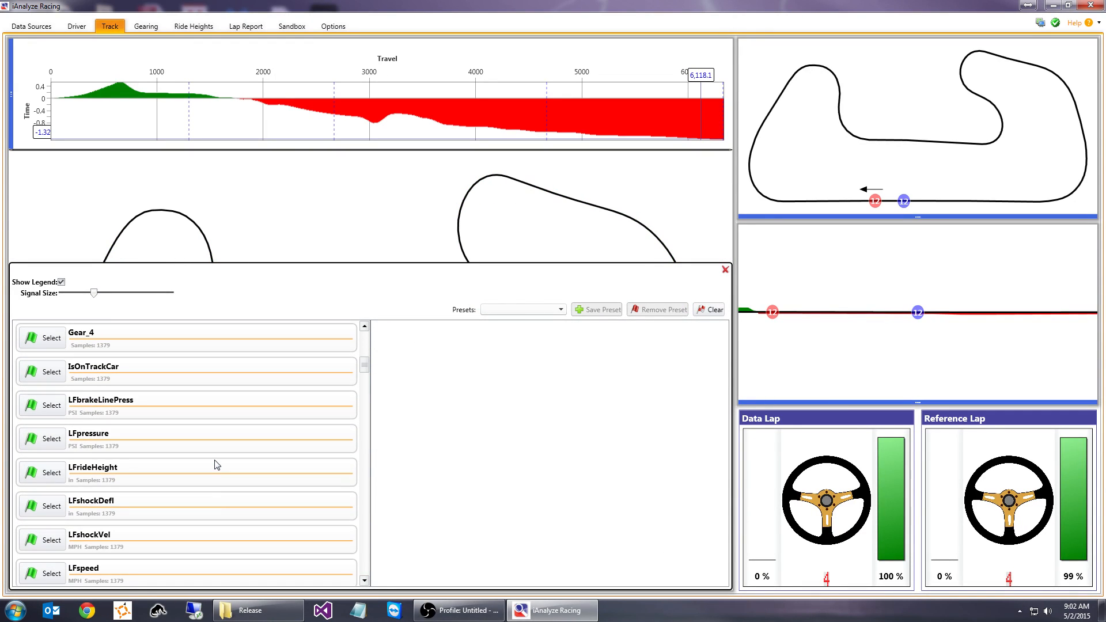
pyautogui.scroll(-4, 217, 464)
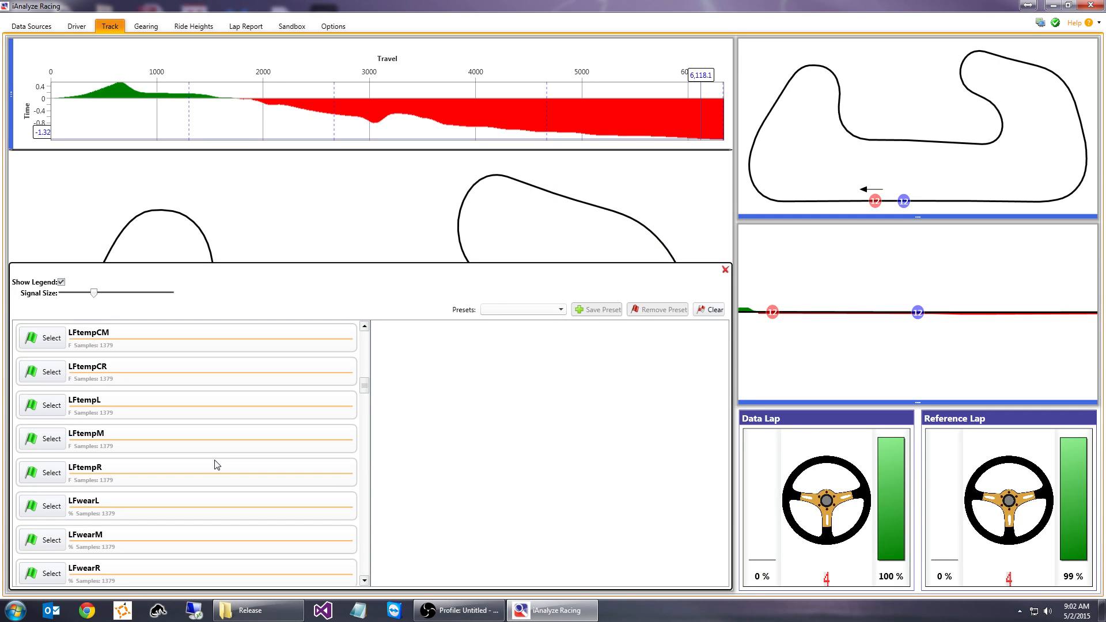
pyautogui.scroll(-6, 216, 464)
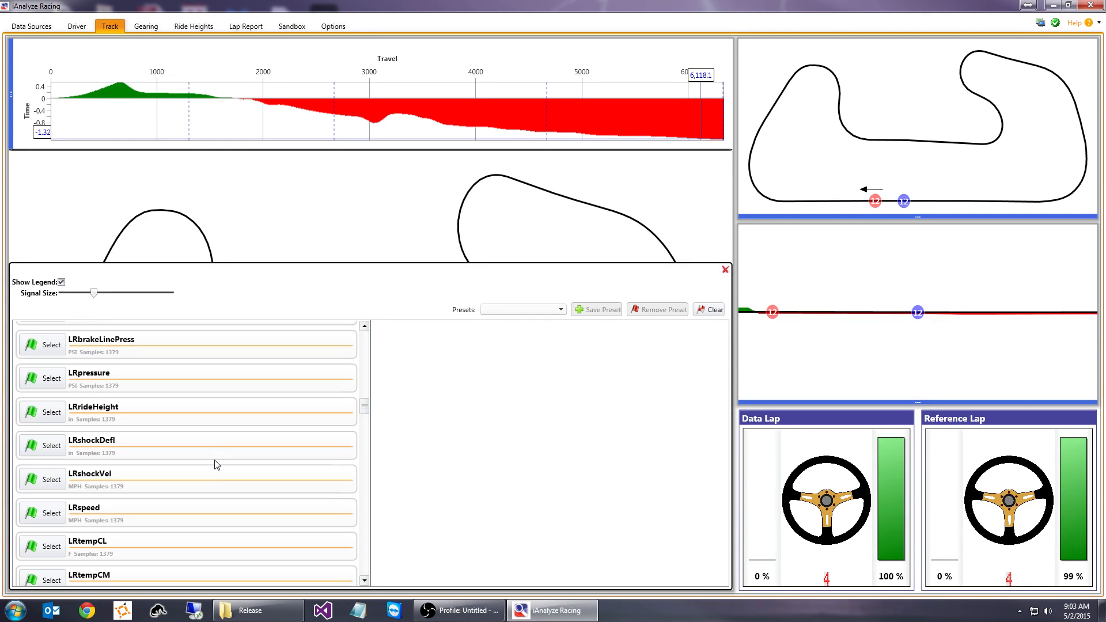
pyautogui.scroll(8, 217, 464)
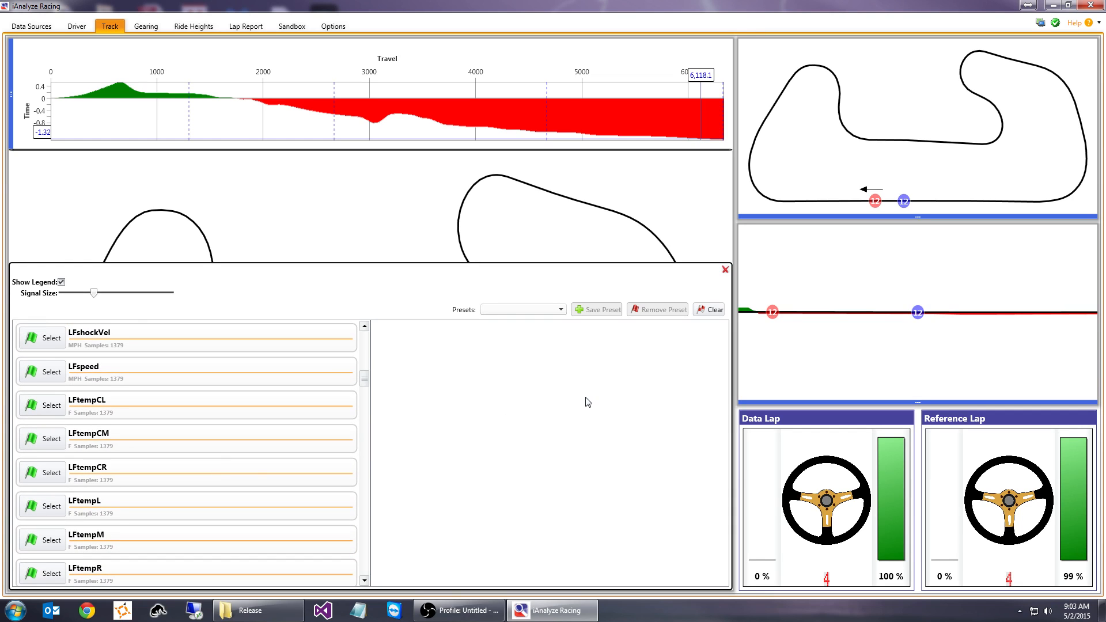
pyautogui.click(724, 270)
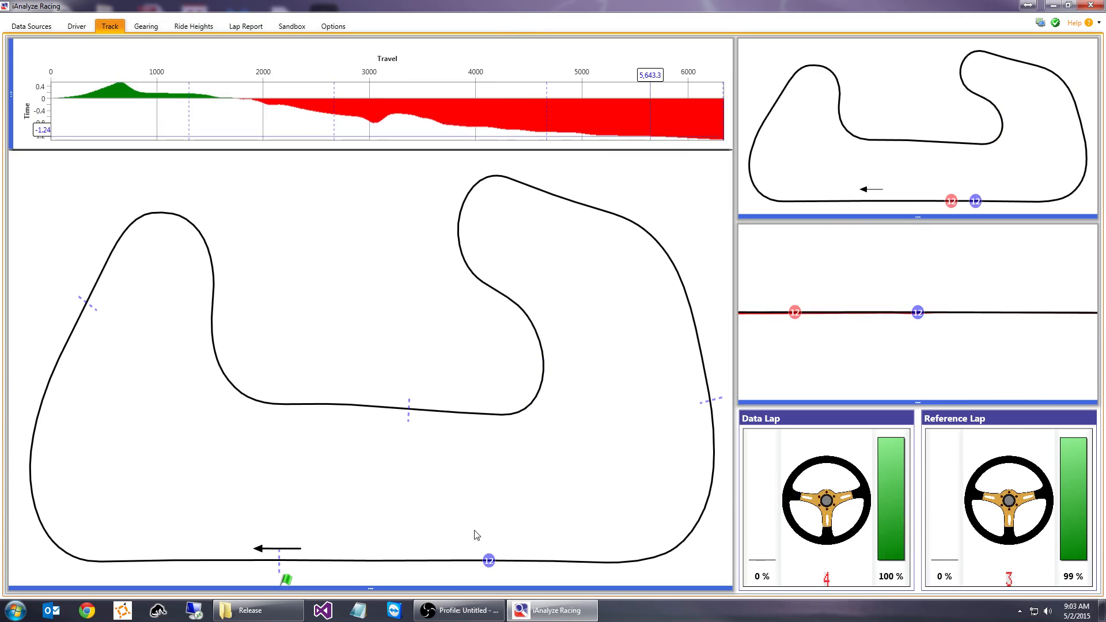
# - Load the "Brake" signal preset on the main track map
pyautogui.click(425, 587)
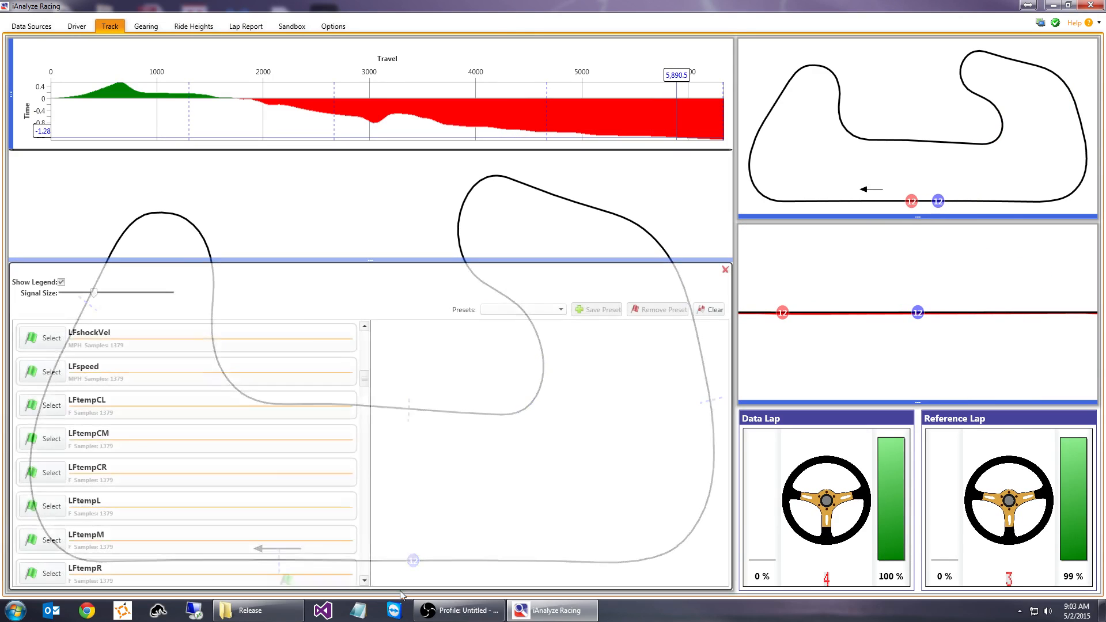
pyautogui.click(557, 315)
pyautogui.click(497, 326)
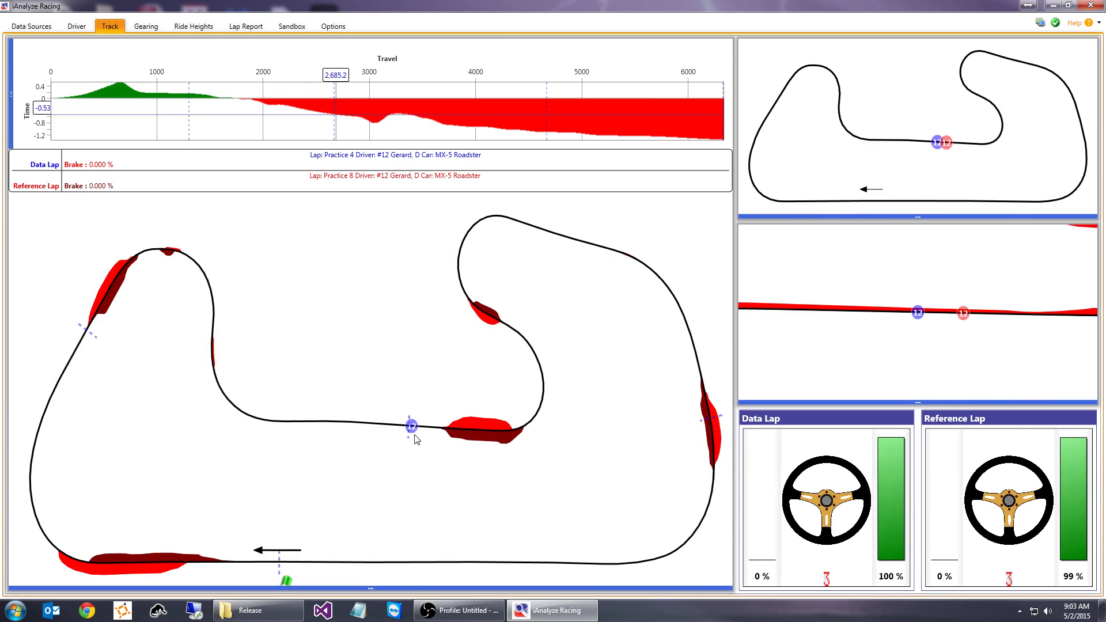
# - Add the Throttle signal to the main track map alongside Brake
pyautogui.click(400, 588)
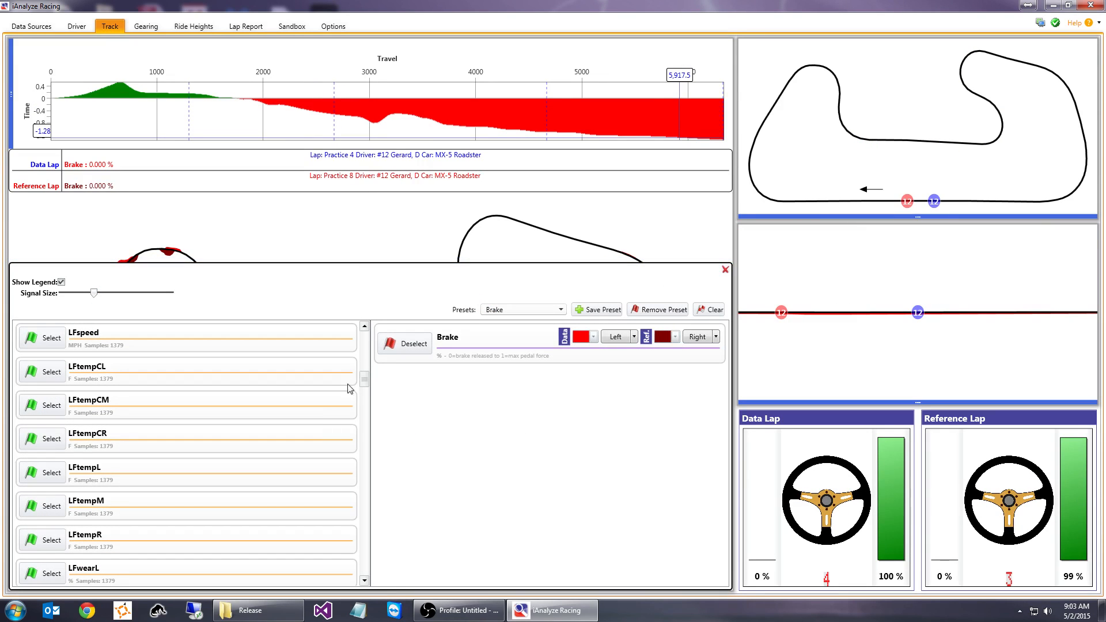
pyautogui.moveTo(367, 384); pyautogui.dragTo(363, 562)
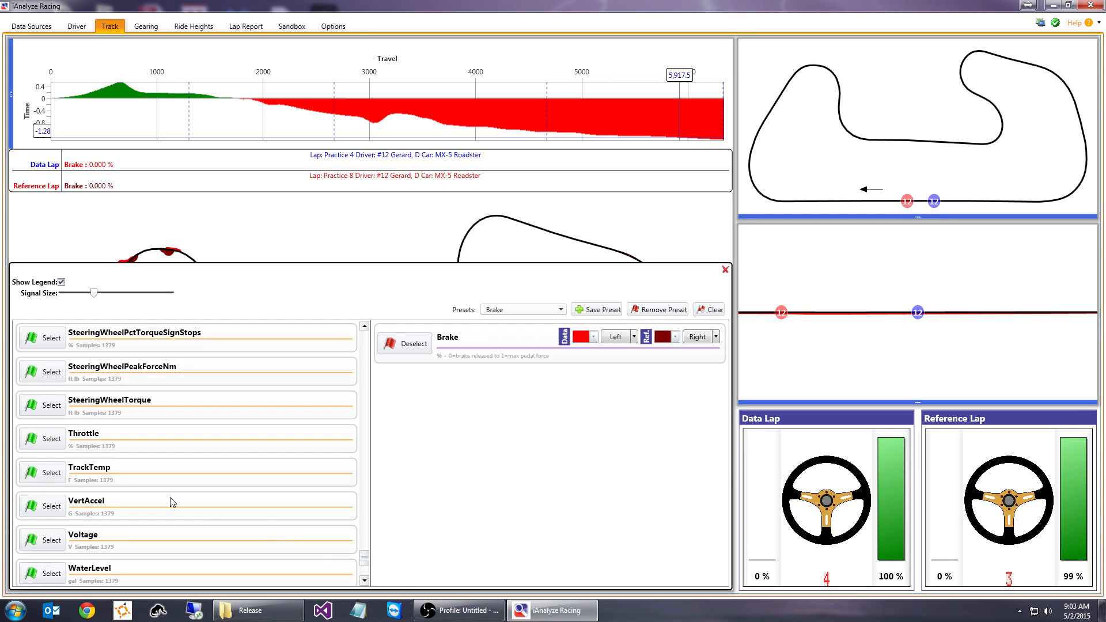
pyautogui.click(39, 442)
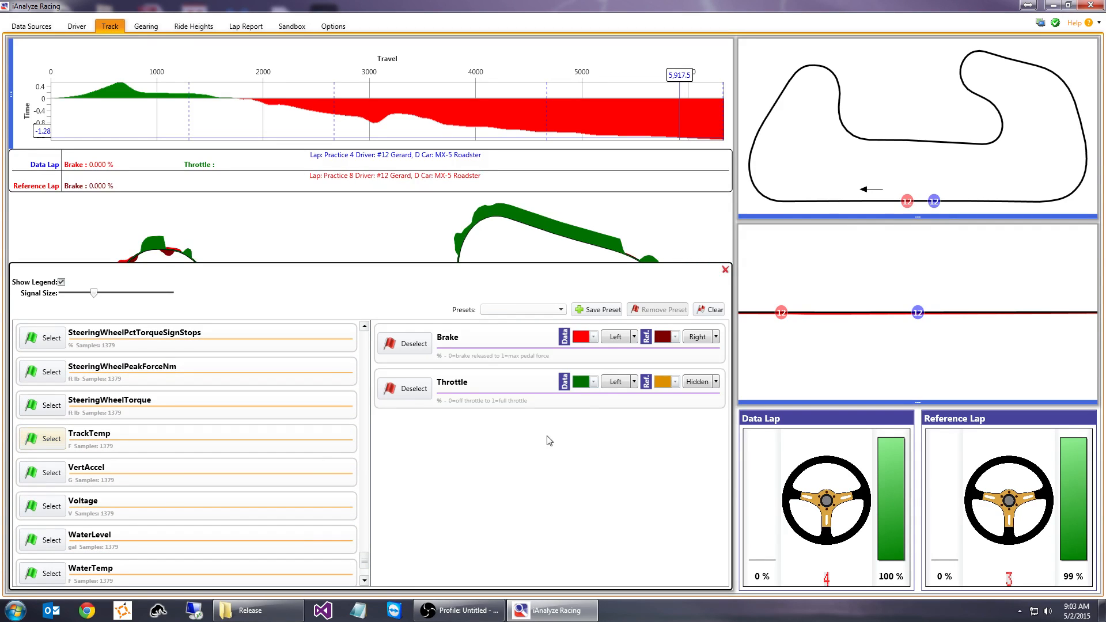
# - Color Throttle light green for the data lap and very dark green for the reference lap, with the reference side set to Right
pyautogui.click(593, 387)
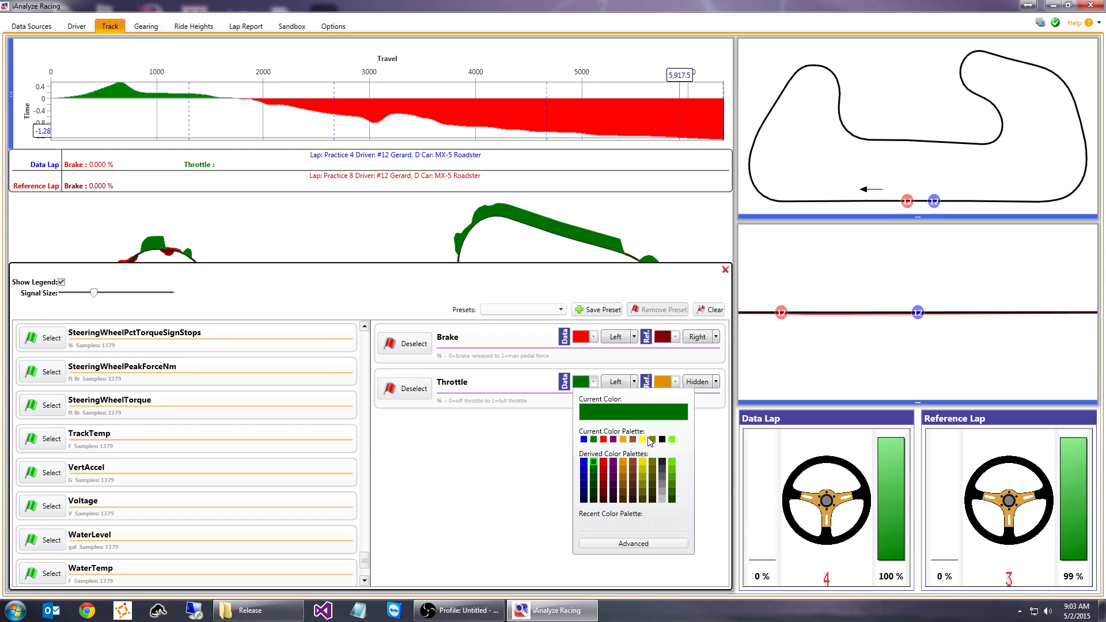
pyautogui.click(671, 464)
pyautogui.click(678, 384)
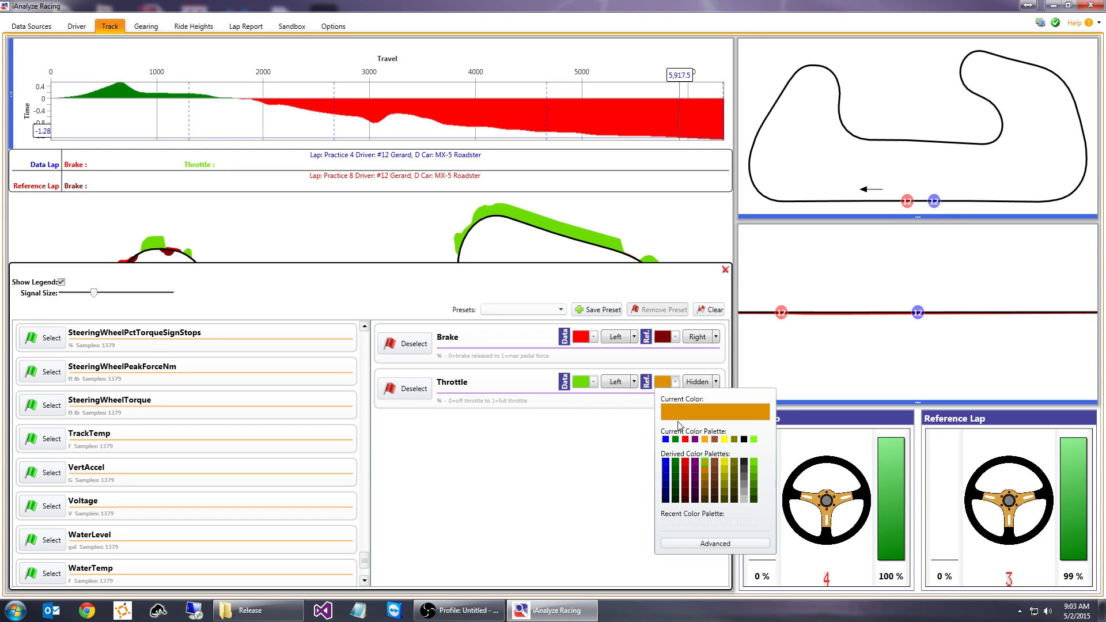
pyautogui.click(757, 504)
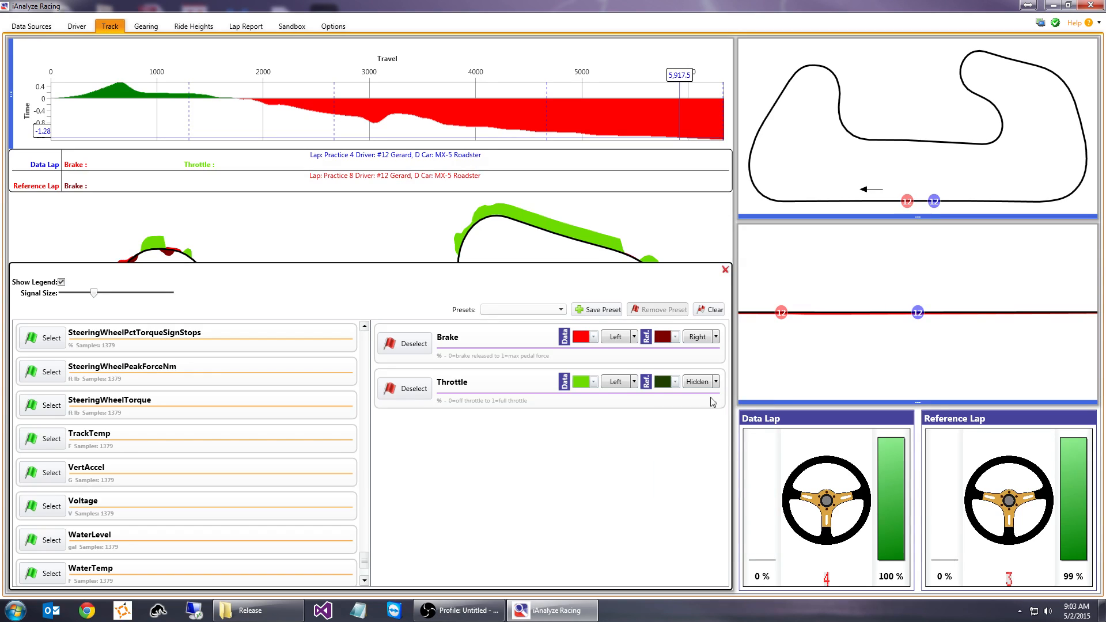
pyautogui.click(697, 382)
pyautogui.click(696, 382)
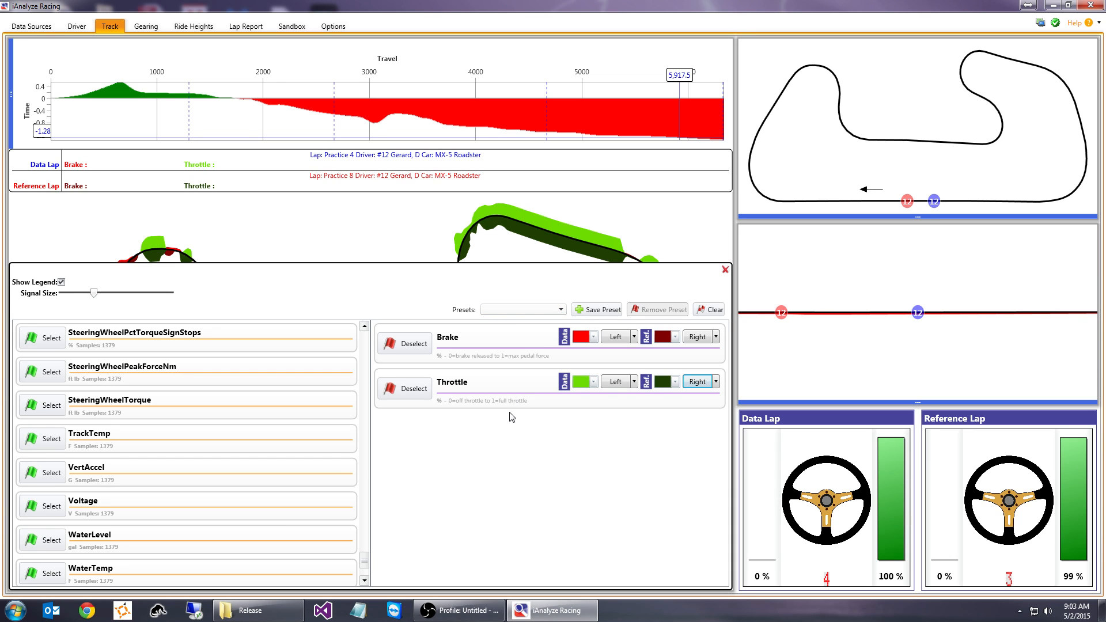
# - Save the current Brake and Throttle signal setup as a preset named "Controls"
pyautogui.click(600, 310)
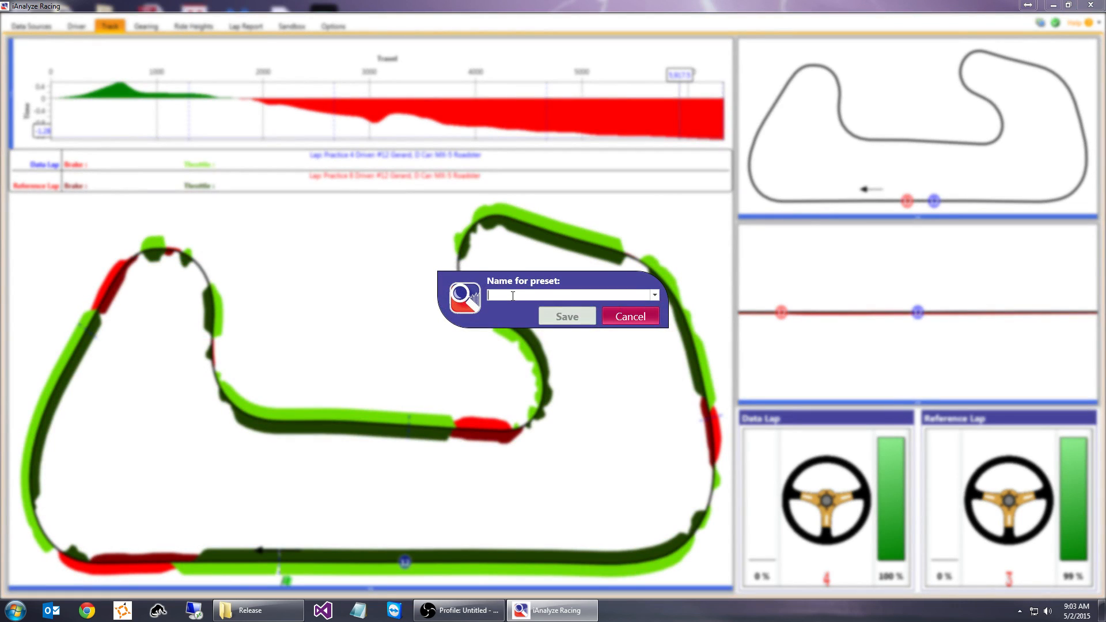
pyautogui.write('Controls')
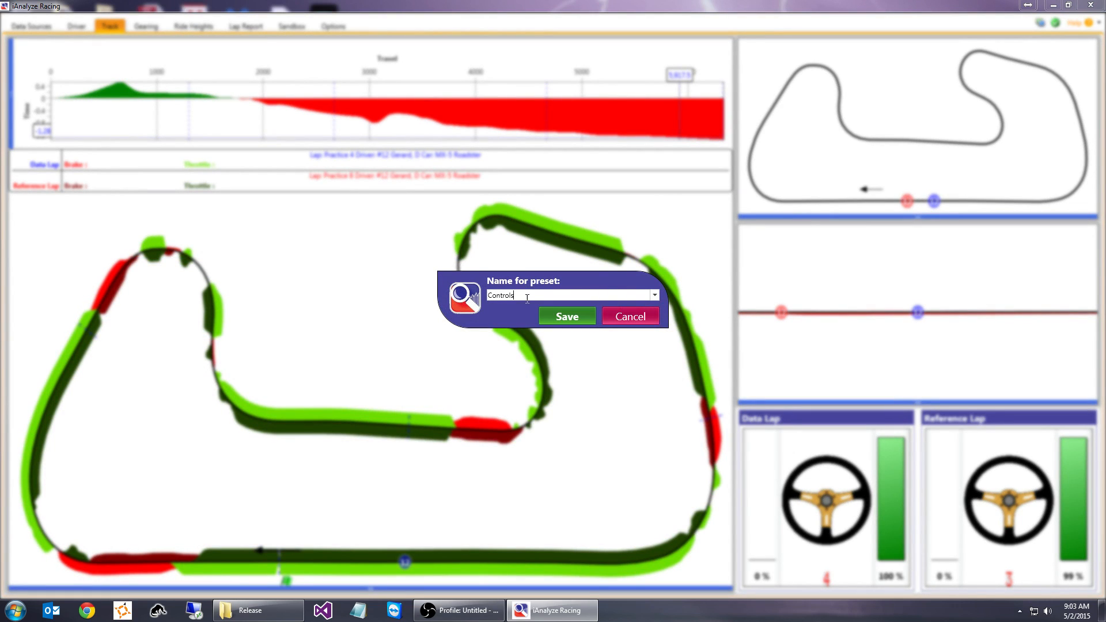
pyautogui.click(577, 323)
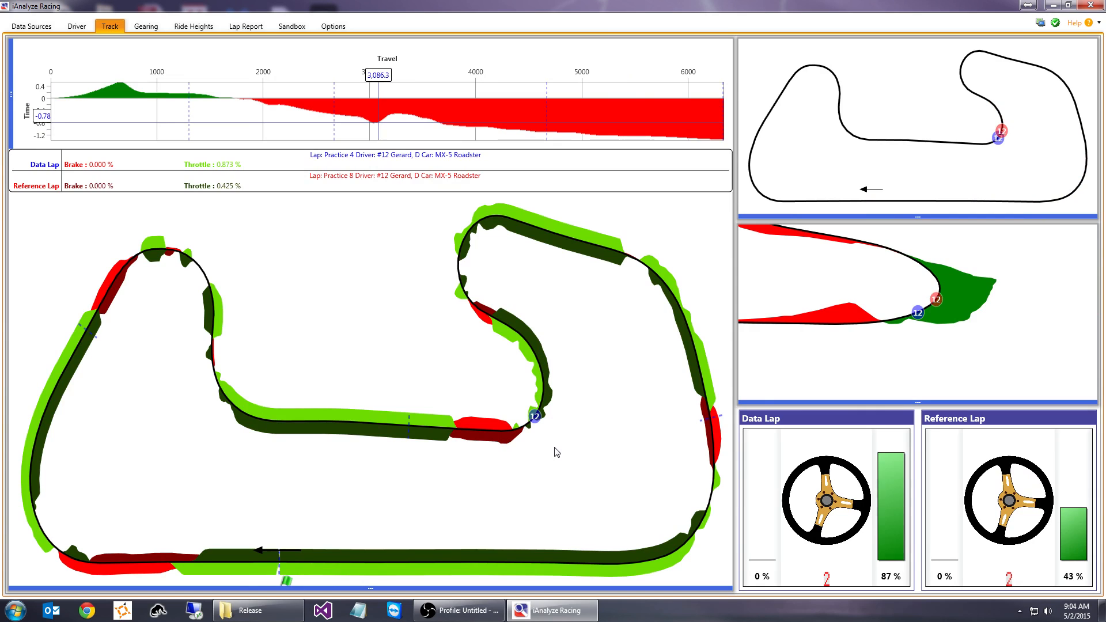
# - Zoom in on the upper-right bend of the track map to compare both laps' throttle and brake, then restore the full view
pyautogui.moveTo(605, 251); pyautogui.dragTo(687, 320)
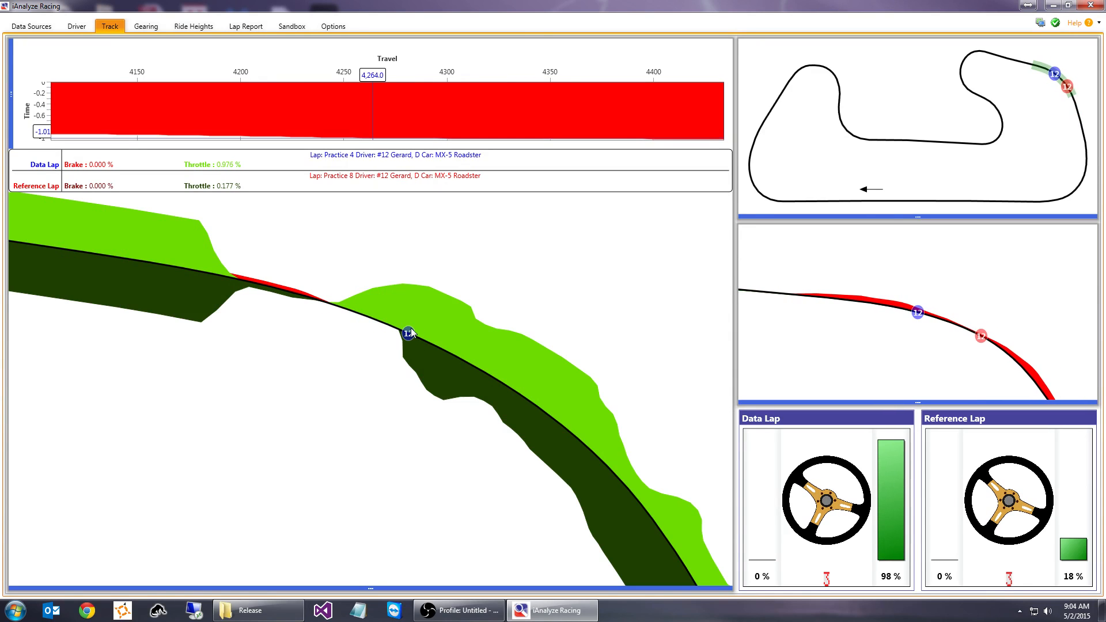
pyautogui.doubleClick(411, 319)
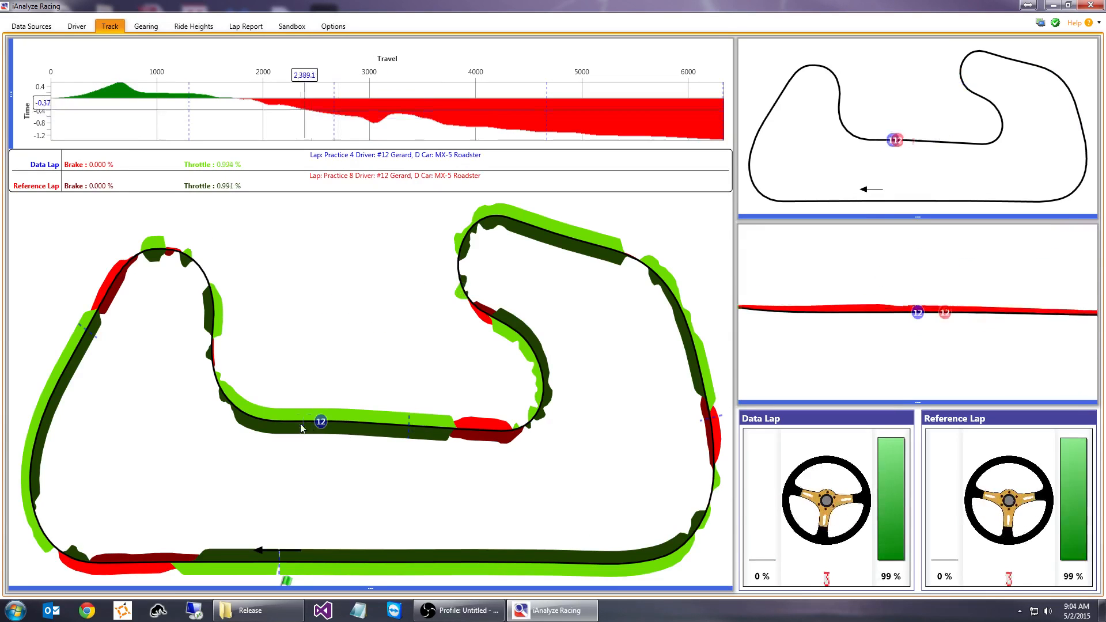